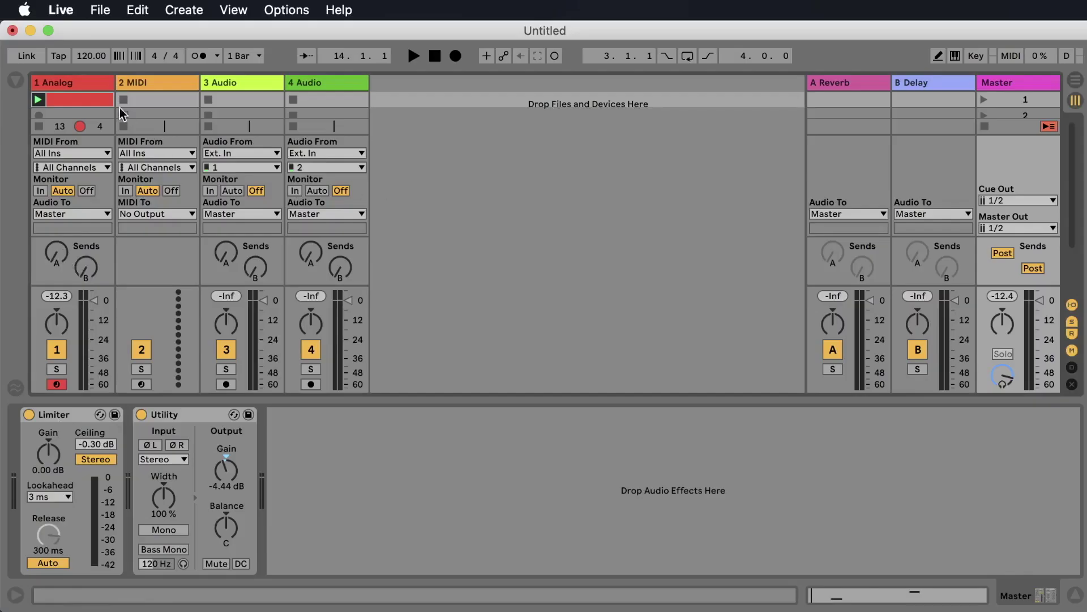
- Load Envelope.amxd from the Max MIDI Effect folder onto the 2 MIDI track
{"action": "left_click", "coordinate": [15, 80]}
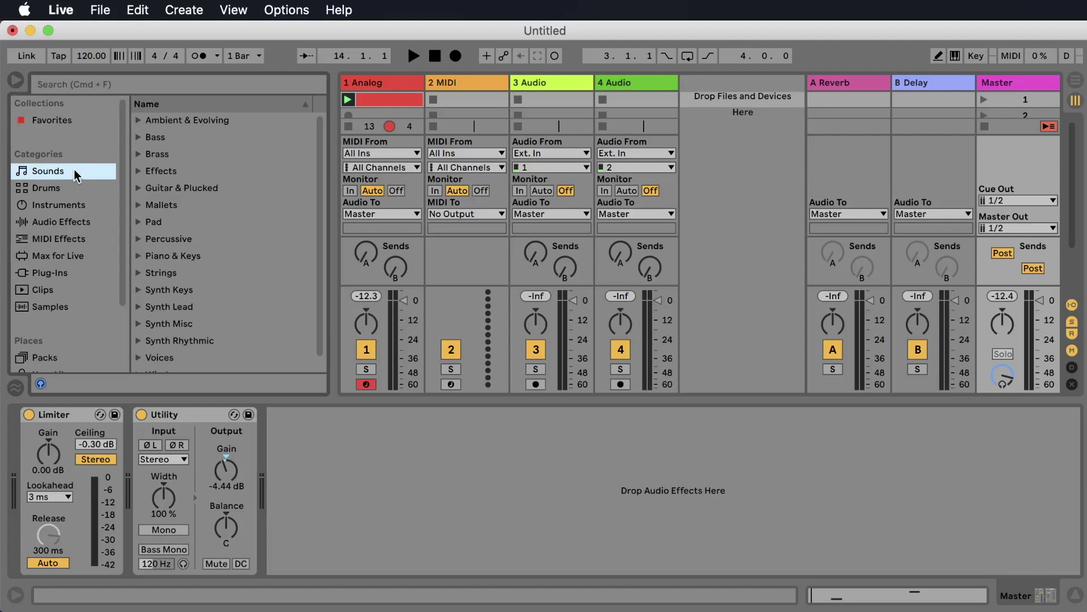
{"action": "left_click", "coordinate": [58, 258]}
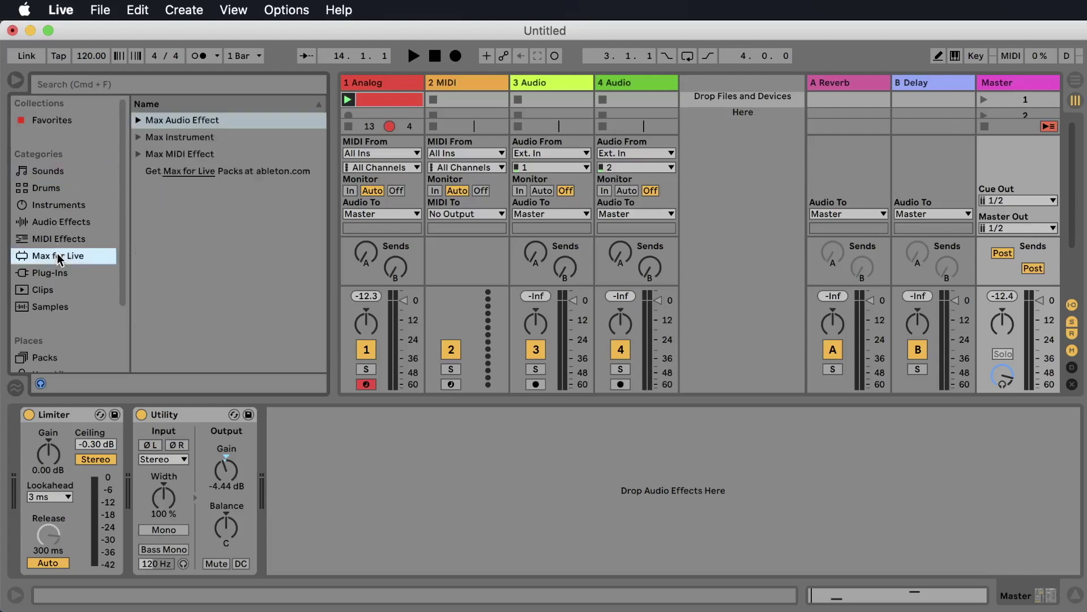
{"action": "left_click", "coordinate": [138, 121]}
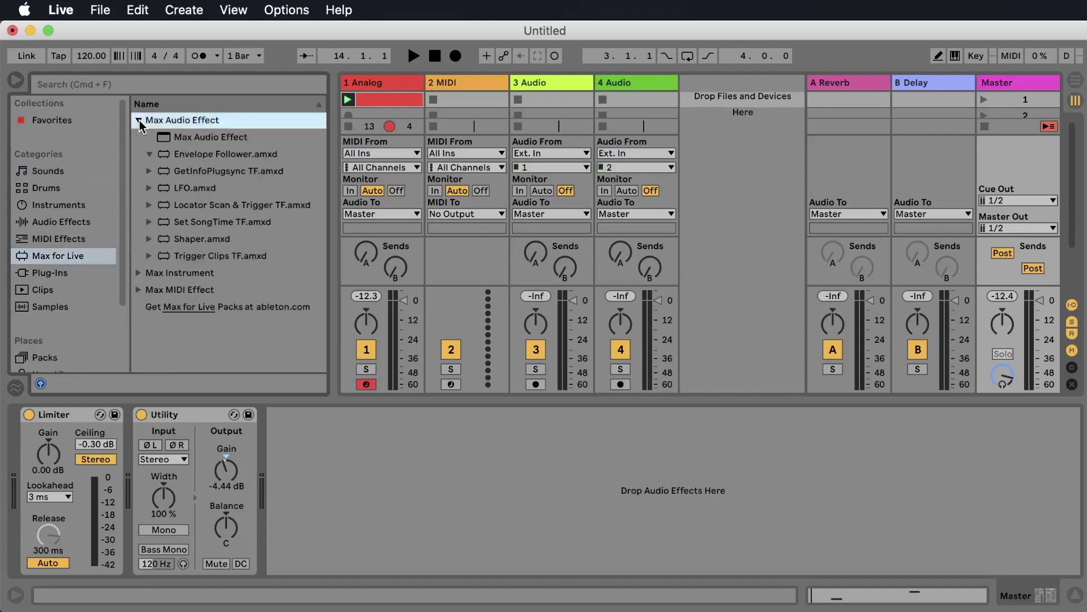
{"action": "left_click", "coordinate": [139, 121]}
{"action": "left_click", "coordinate": [139, 139]}
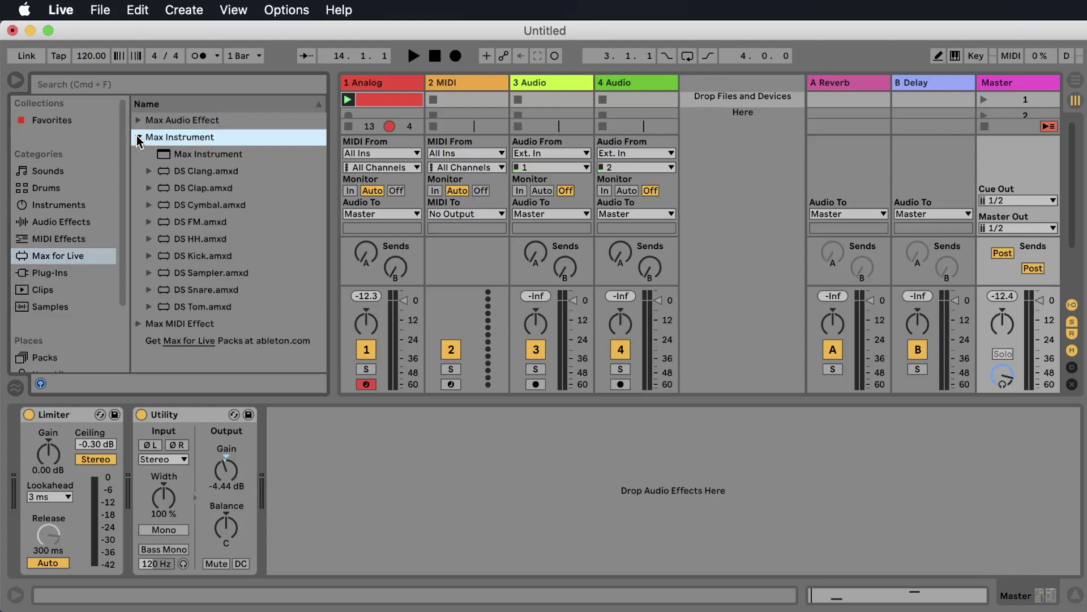
{"action": "left_click", "coordinate": [139, 138]}
{"action": "left_click", "coordinate": [138, 154]}
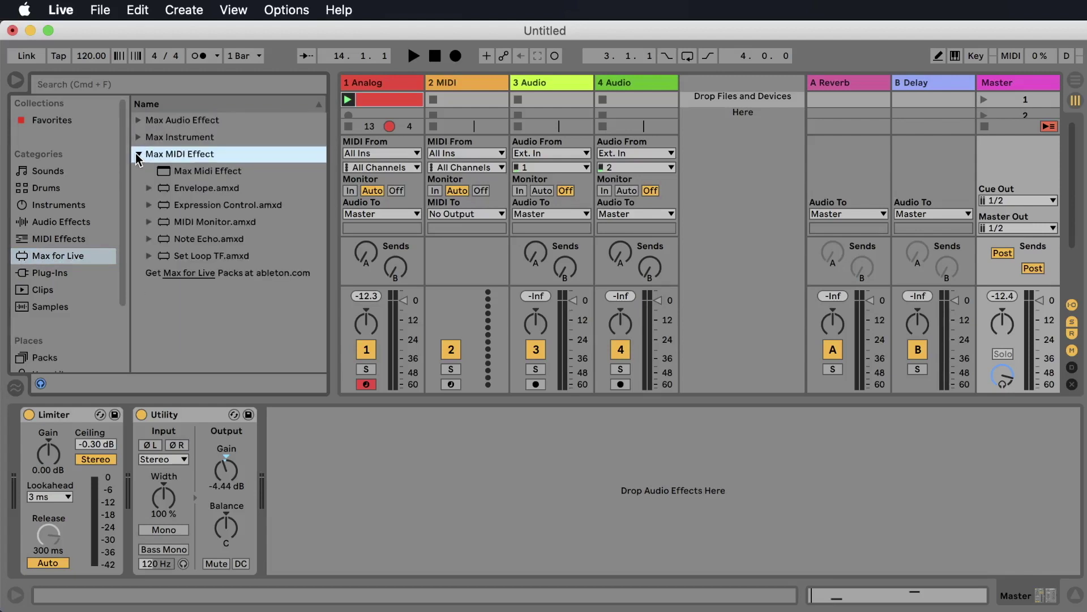
{"action": "left_click", "coordinate": [193, 188]}
{"action": "left_click", "coordinate": [461, 100]}
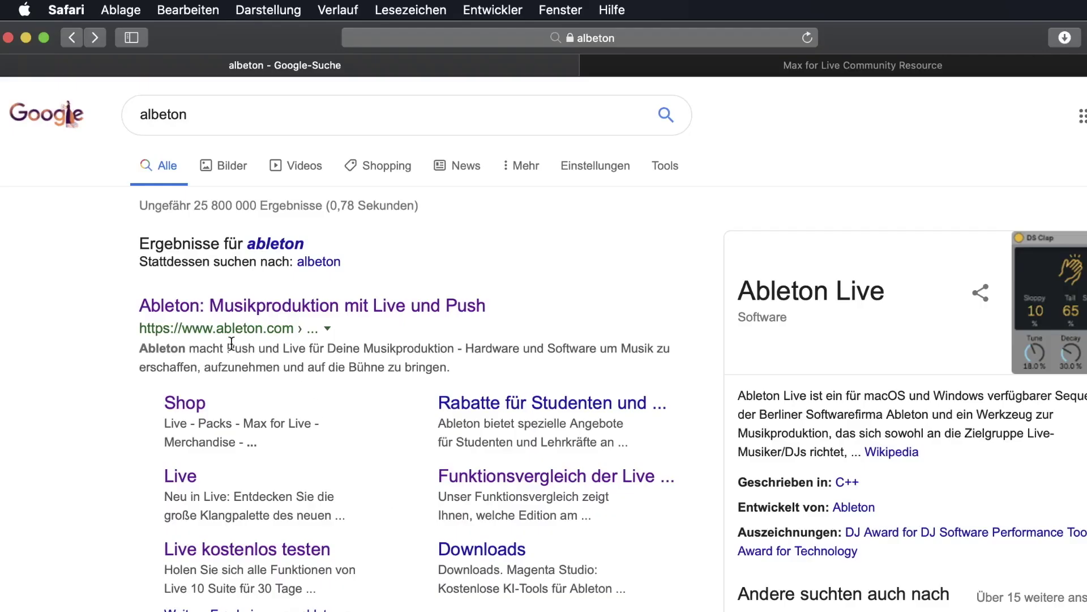
- Browse the Max for Live packs on ableton.com's Packs page, then switch to the maxforlive.com tab
{"action": "left_click", "coordinate": [187, 309]}
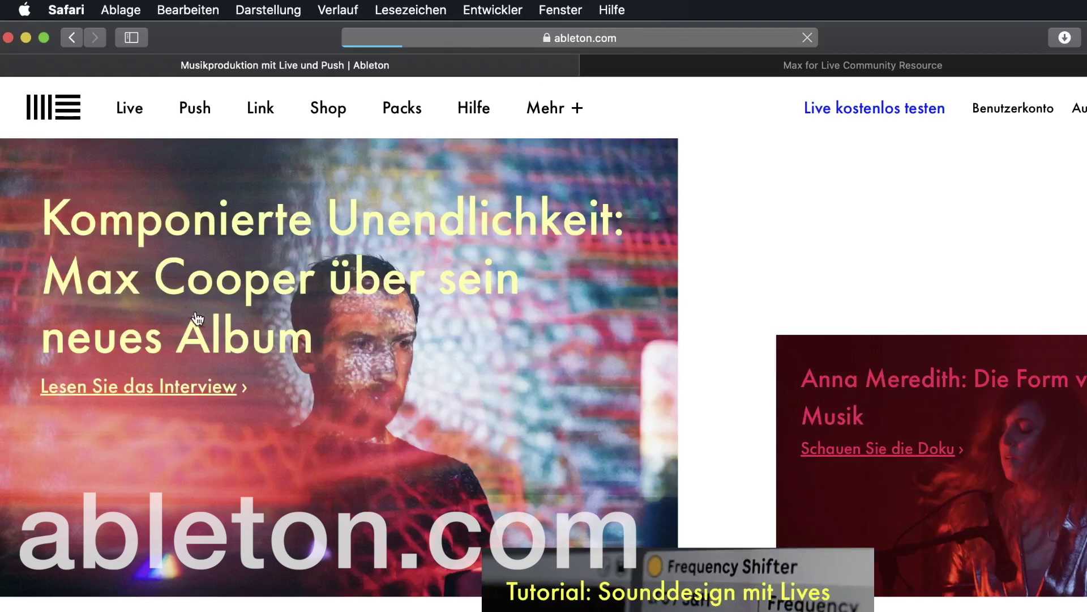
{"action": "left_click", "coordinate": [403, 108]}
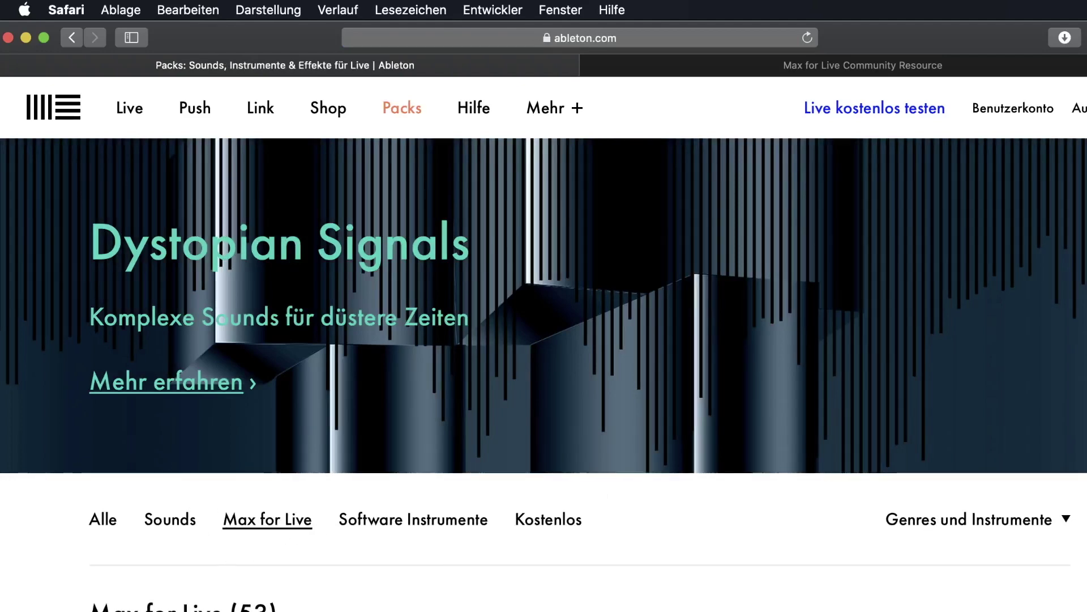
{"action": "scroll", "coordinate": [543, 339], "scroll_direction": "down", "scroll_amount": 7}
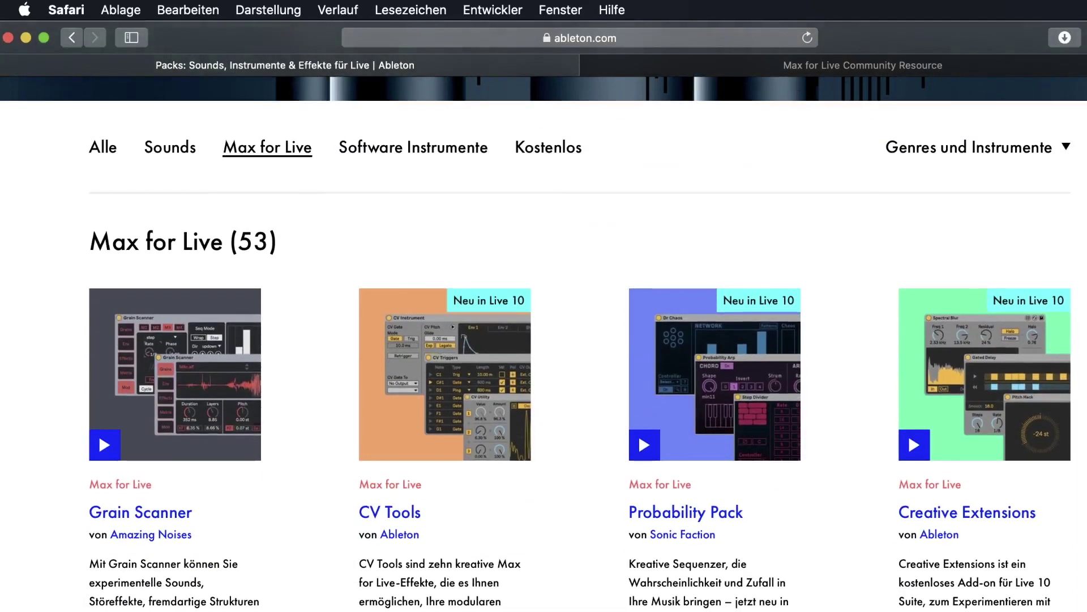
{"action": "scroll", "coordinate": [544, 340], "scroll_direction": "down", "scroll_amount": 2}
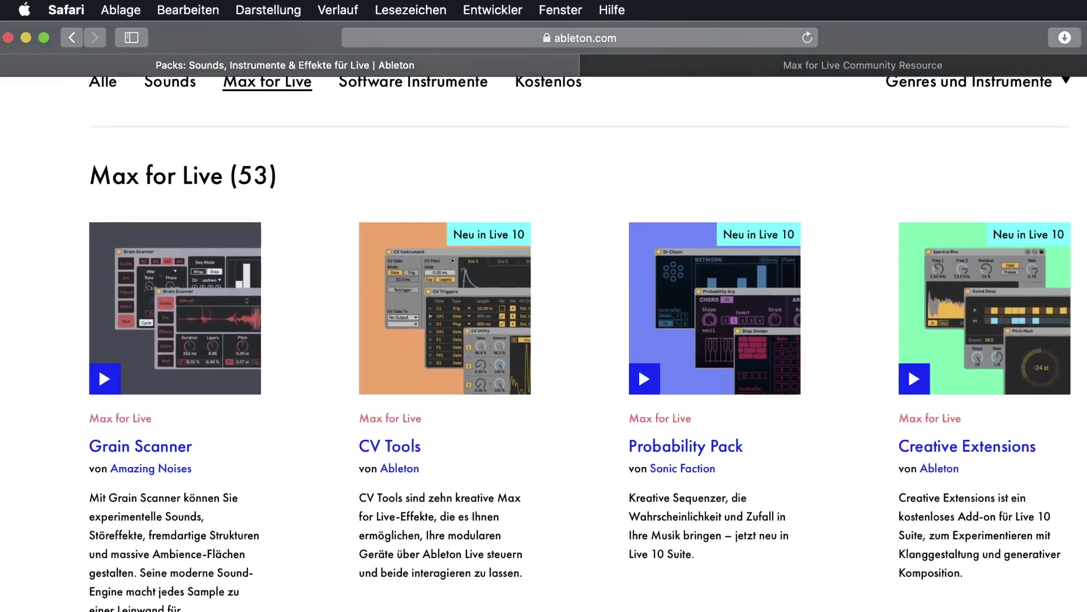
{"action": "scroll", "coordinate": [544, 340], "scroll_direction": "down", "scroll_amount": 7}
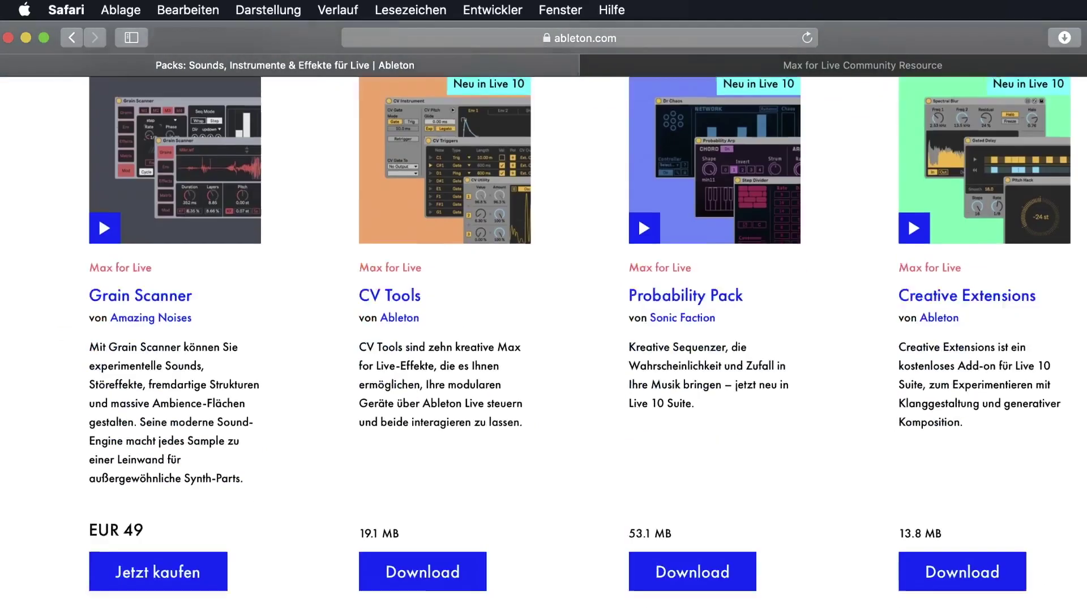
{"action": "scroll", "coordinate": [792, 266], "scroll_direction": "down", "scroll_amount": 12}
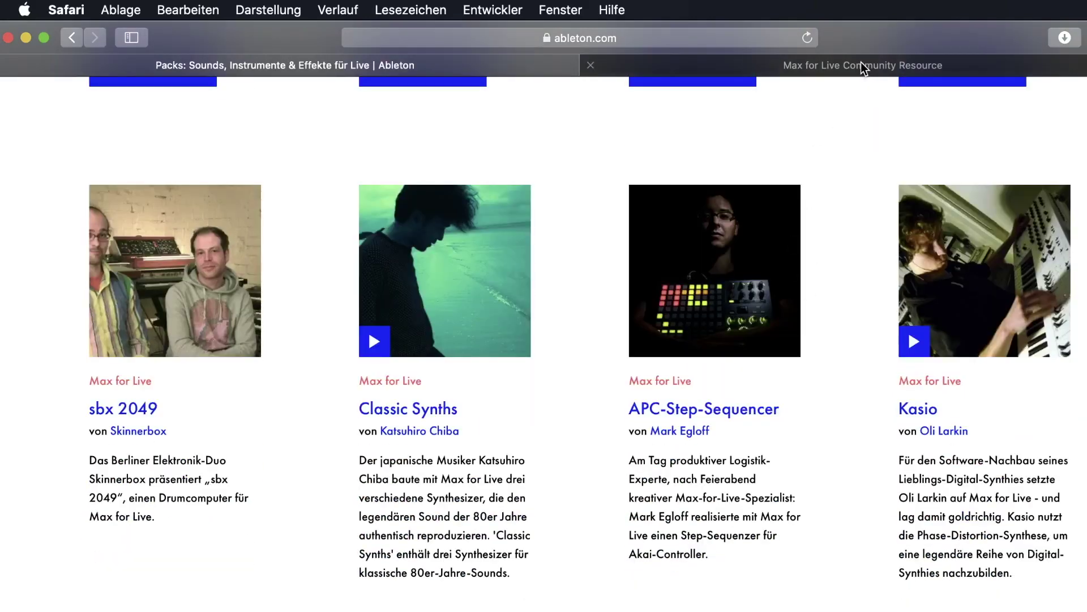
{"action": "left_click", "coordinate": [861, 65]}
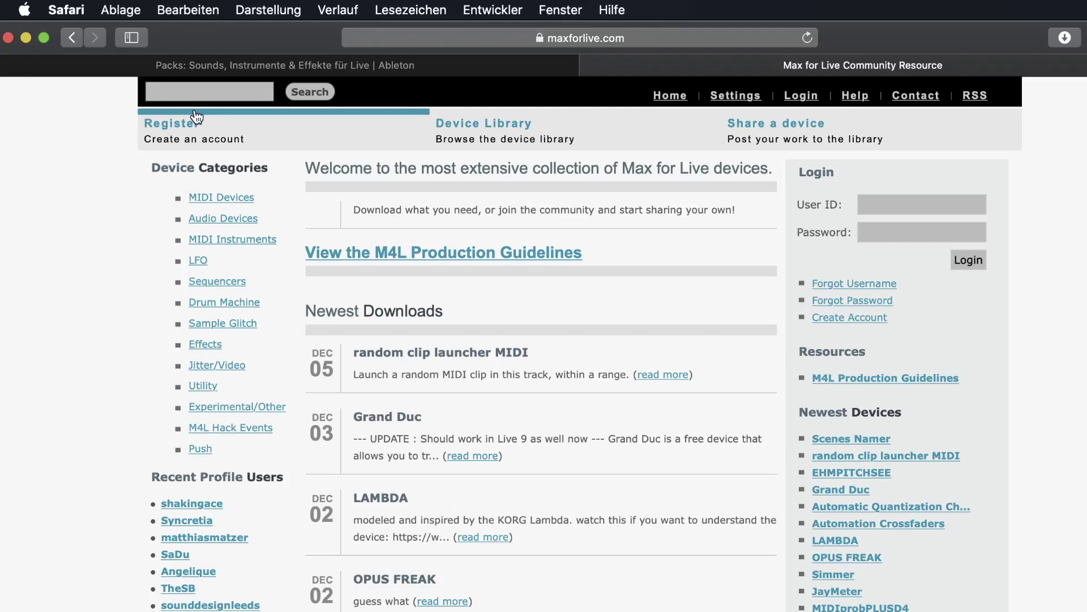
- Search the maxforlive.com device library for 'reverb' and scroll through the matching devices
{"action": "left_click", "coordinate": [207, 91]}
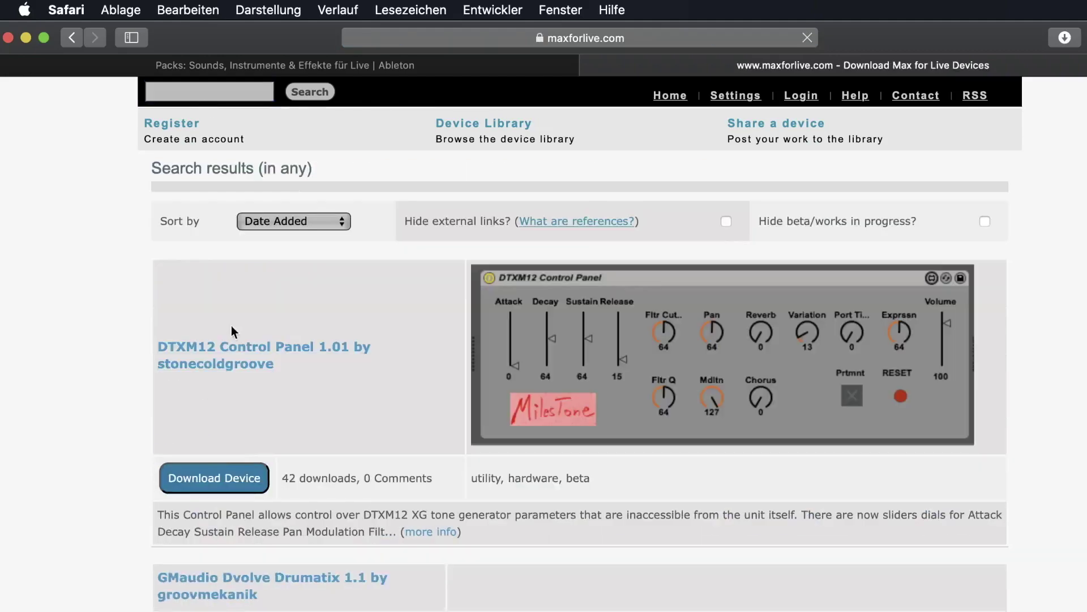
{"action": "scroll", "coordinate": [606, 481], "scroll_direction": "down", "scroll_amount": 3}
{"action": "scroll", "coordinate": [606, 481], "scroll_direction": "down", "scroll_amount": 20}
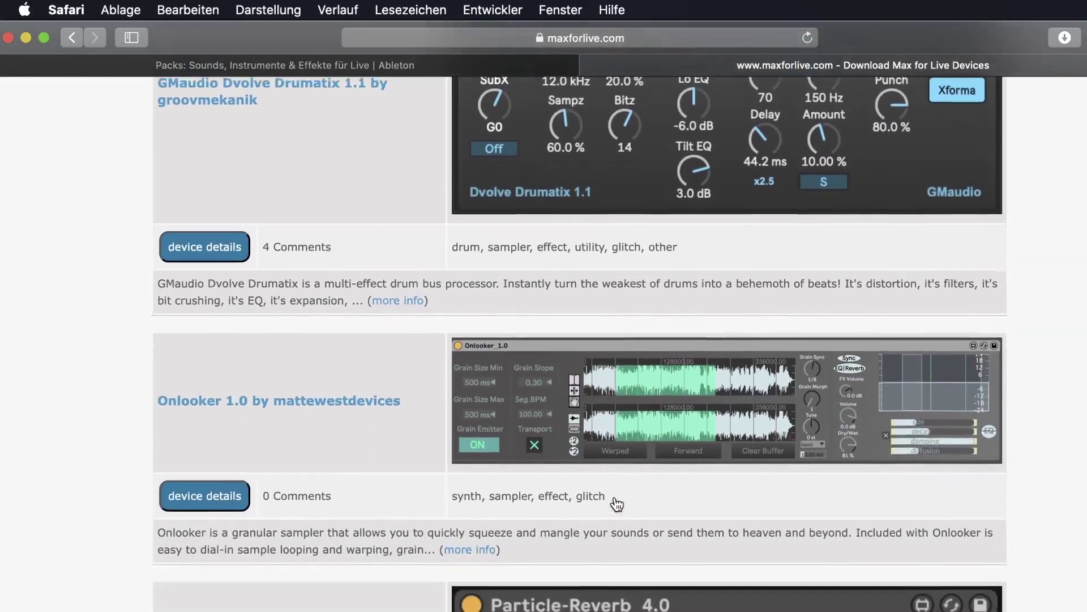
{"action": "scroll", "coordinate": [616, 501], "scroll_direction": "down", "scroll_amount": 10}
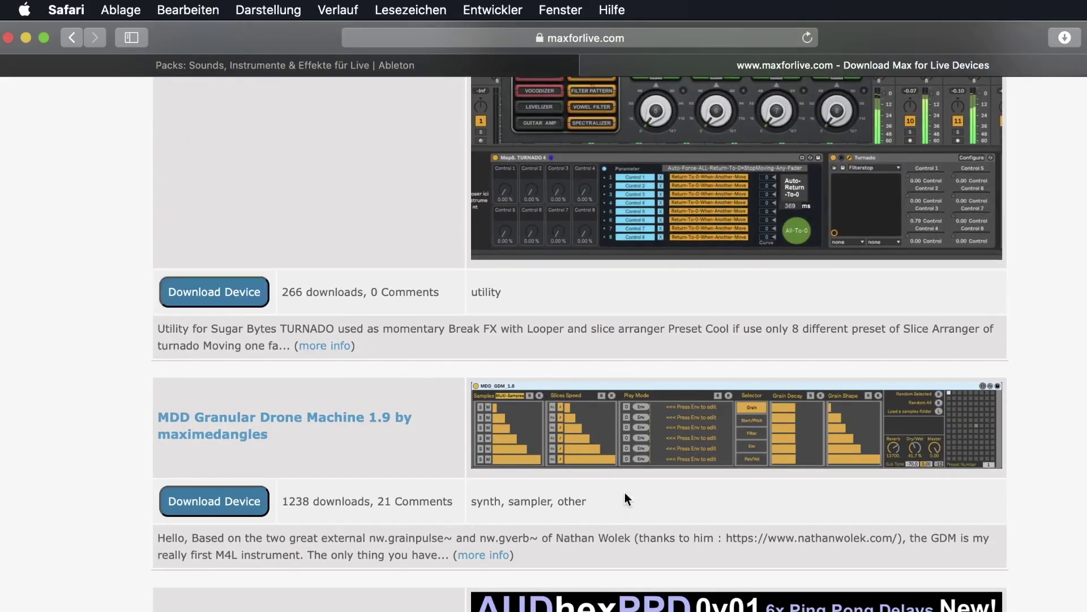
{"action": "scroll", "coordinate": [624, 492], "scroll_direction": "down", "scroll_amount": 10}
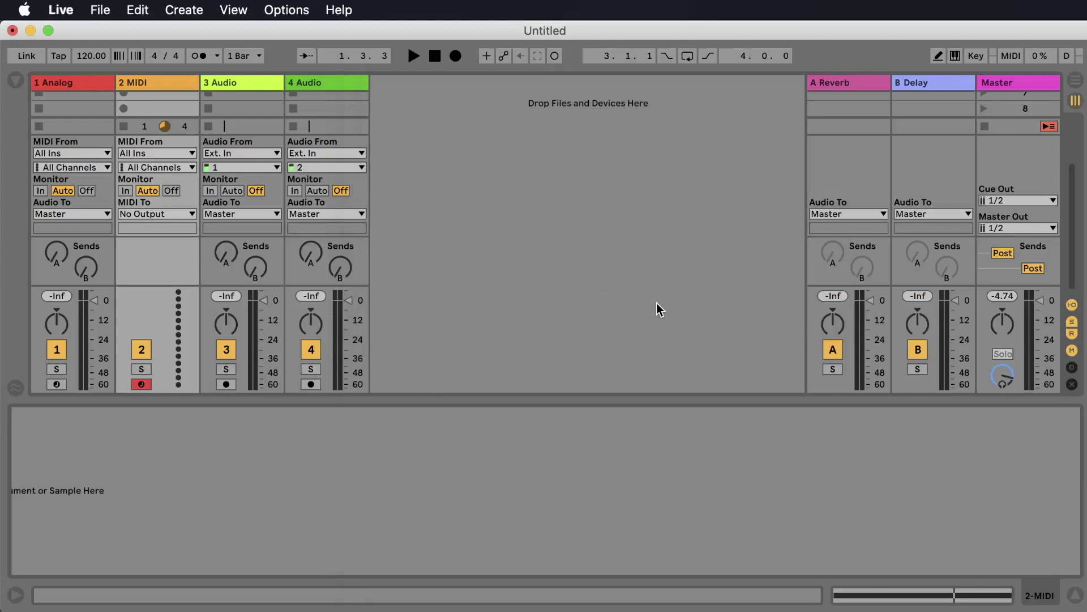
- Show the browser's Max for Live category and look over its Audio Effect, Instrument and MIDI Effect folders
{"action": "left_click", "coordinate": [16, 82]}
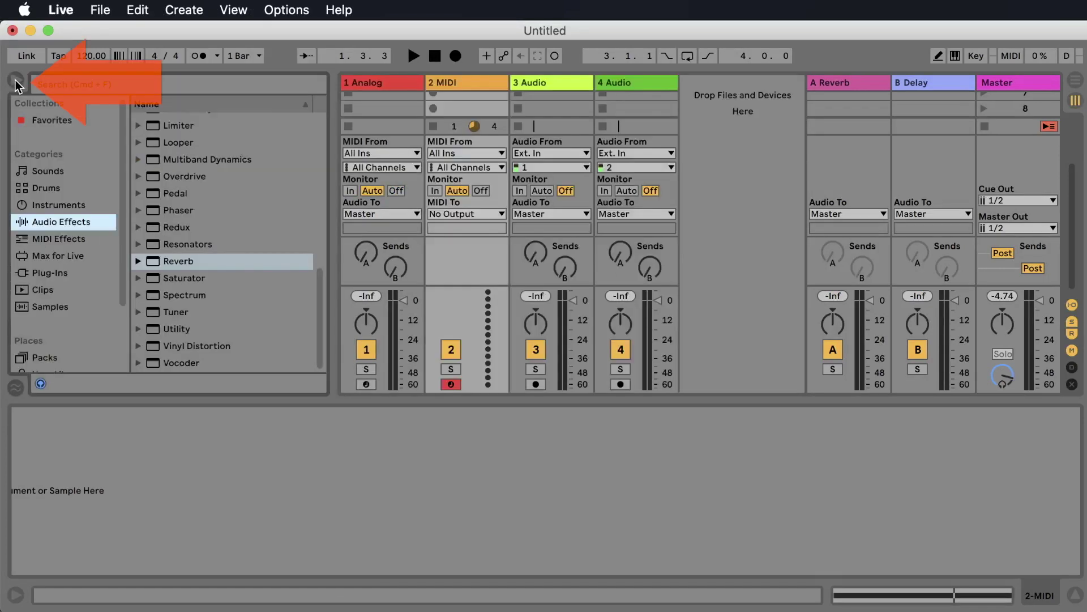
{"action": "left_click", "coordinate": [16, 82]}
{"action": "left_click", "coordinate": [16, 82]}
{"action": "left_click", "coordinate": [16, 82]}
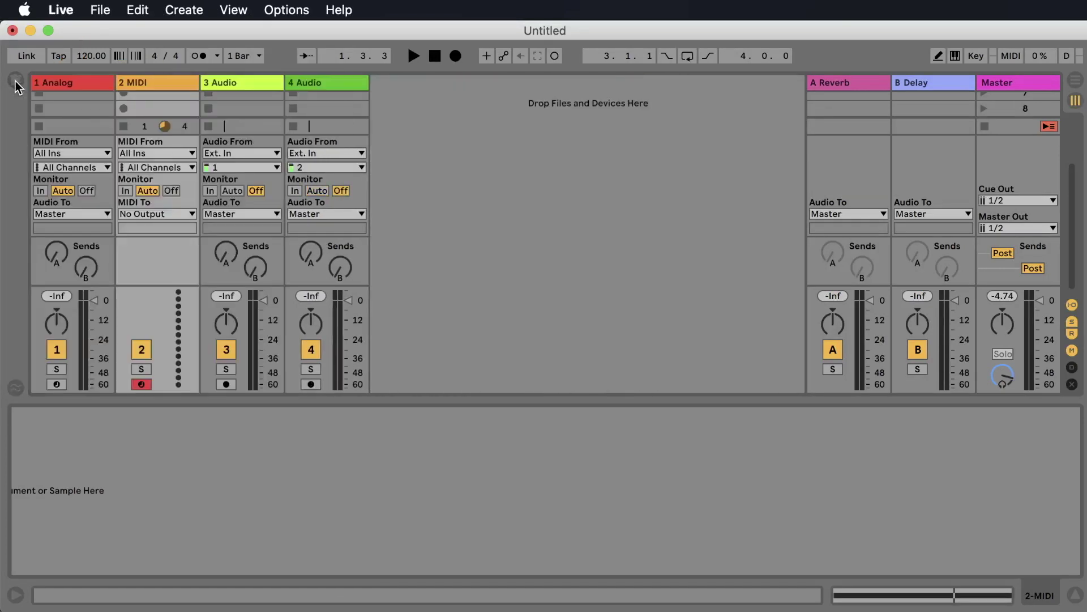
{"action": "left_click", "coordinate": [16, 82]}
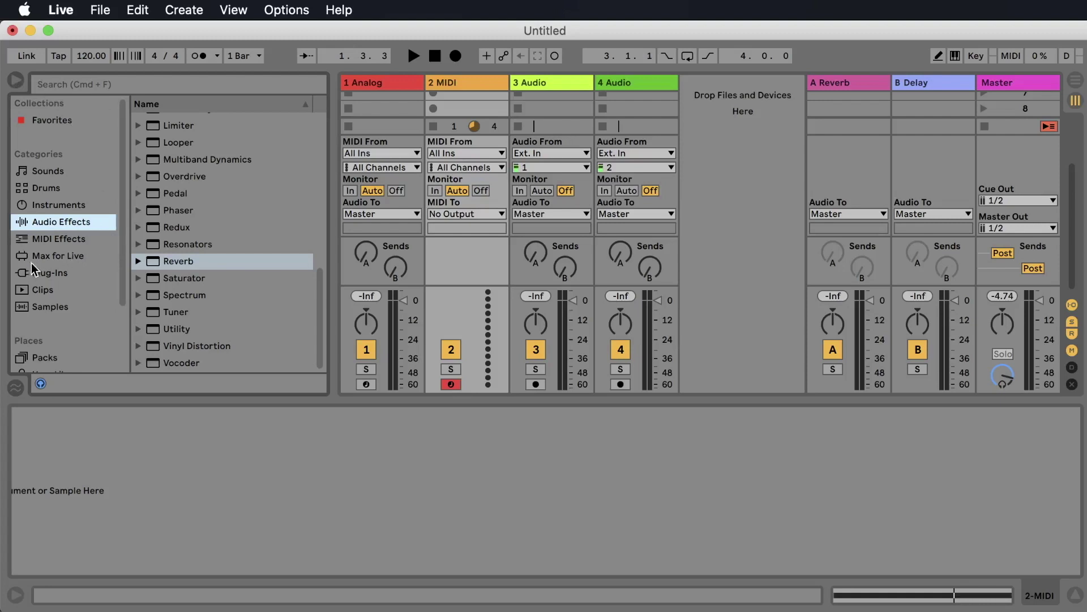
{"action": "left_click", "coordinate": [66, 257]}
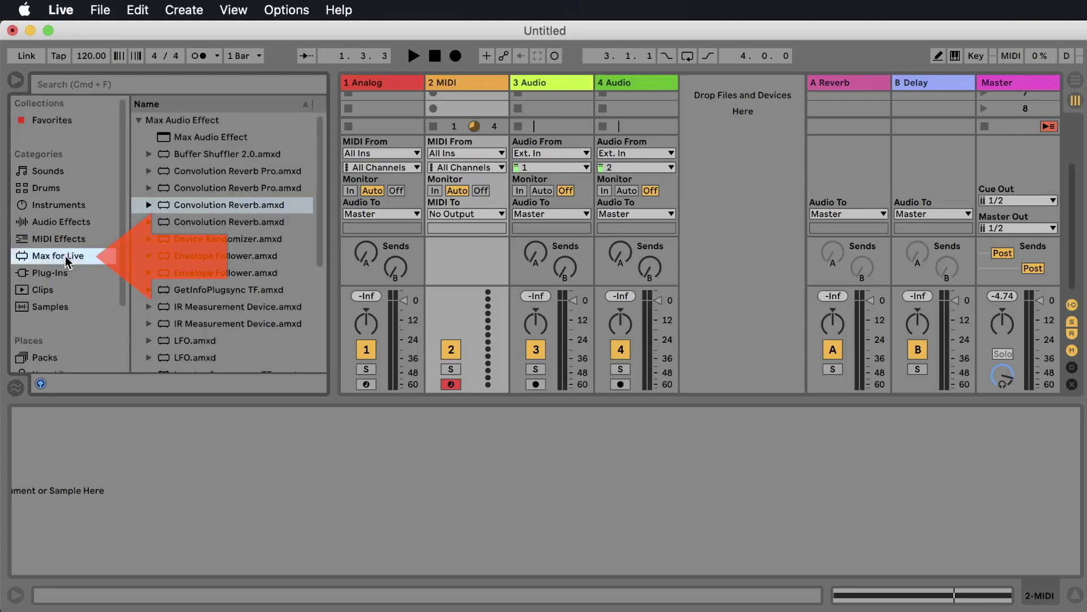
{"action": "left_click", "coordinate": [190, 121]}
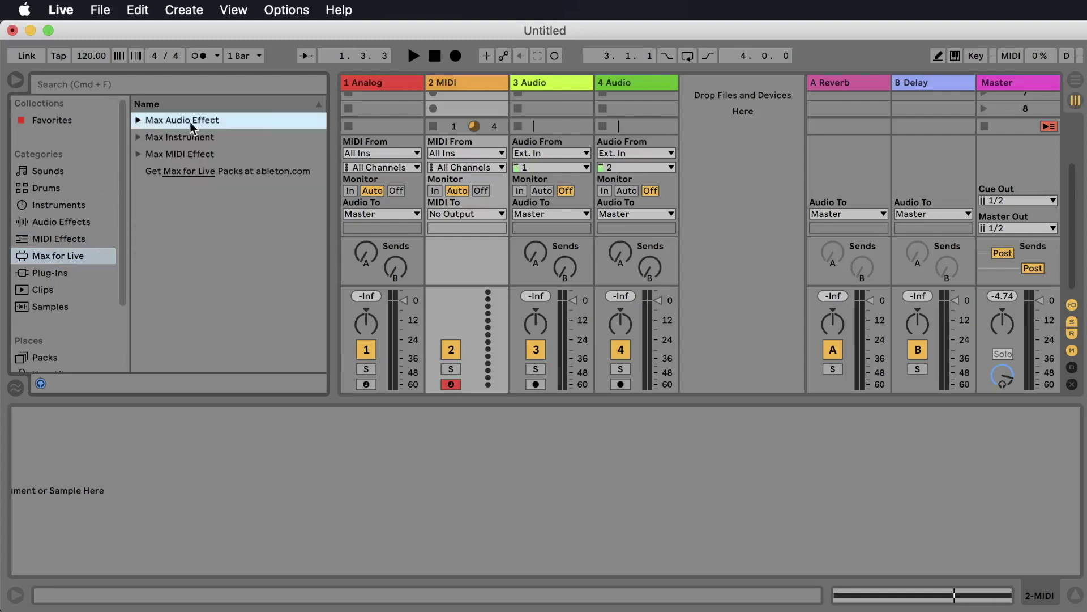
{"action": "left_click", "coordinate": [194, 142]}
{"action": "left_click", "coordinate": [196, 154]}
{"action": "left_click", "coordinate": [205, 122]}
{"action": "left_click", "coordinate": [211, 138]}
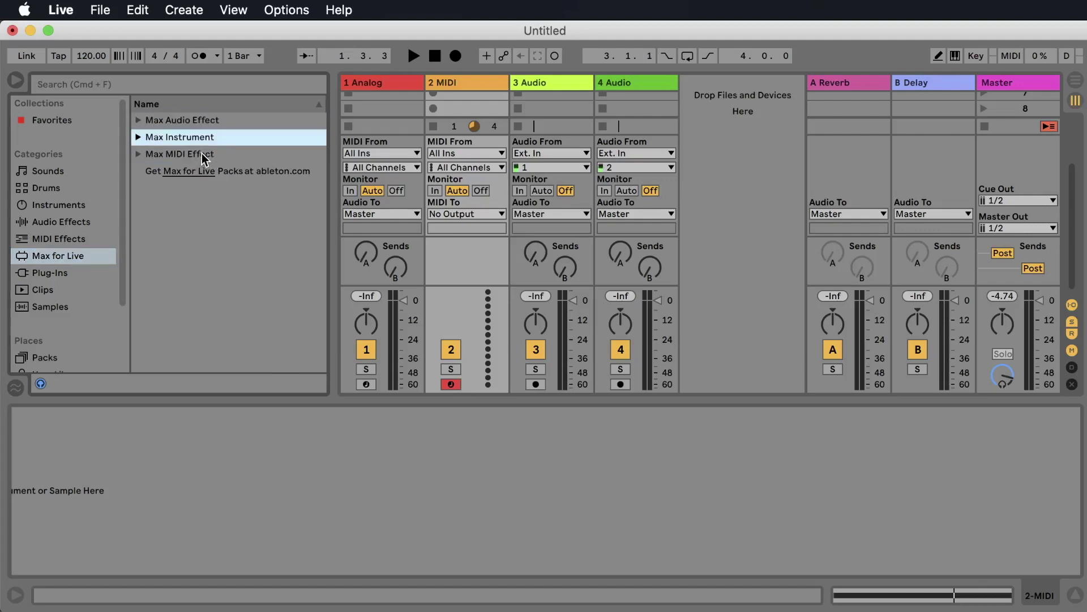
{"action": "left_click", "coordinate": [203, 156]}
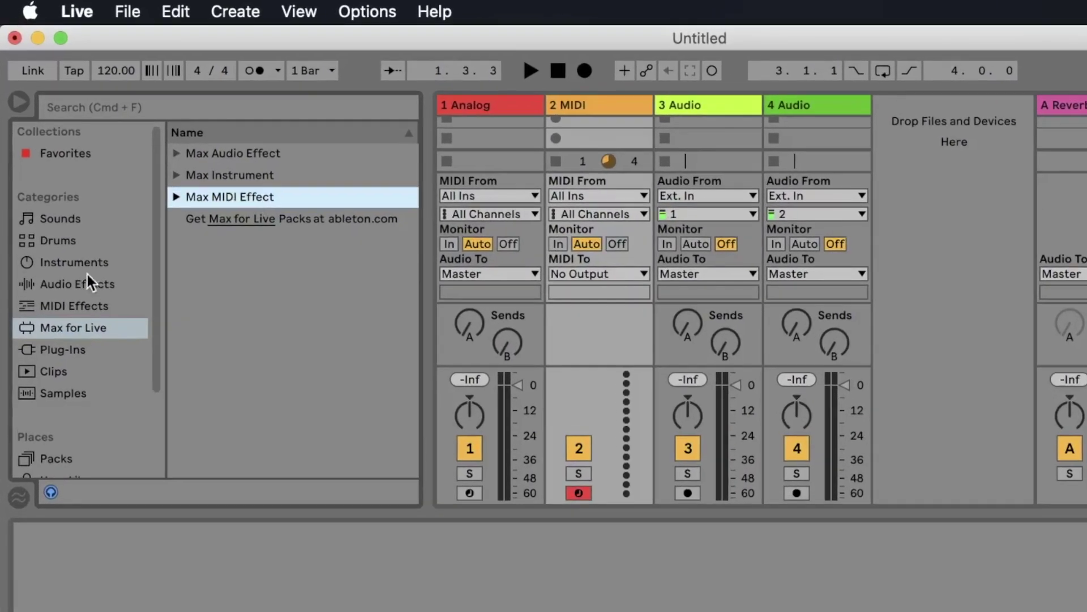
- Glance at the built-in categories, then expand Max Instrument down to the DrumSynth and DS devices
{"action": "left_click", "coordinate": [81, 205]}
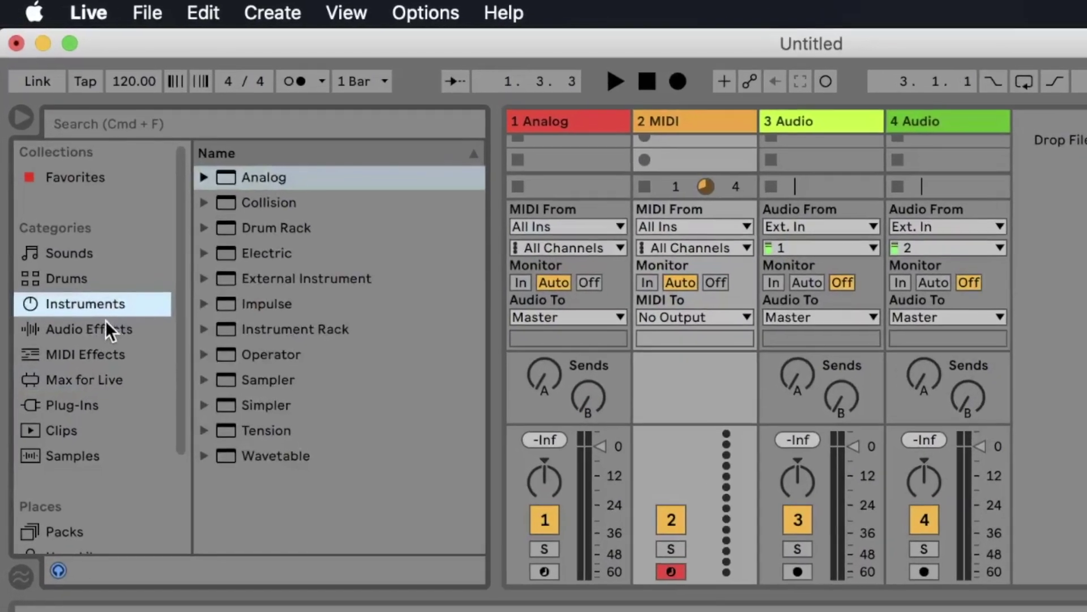
{"action": "left_click", "coordinate": [116, 305]}
{"action": "left_click", "coordinate": [102, 329]}
{"action": "left_click", "coordinate": [104, 384]}
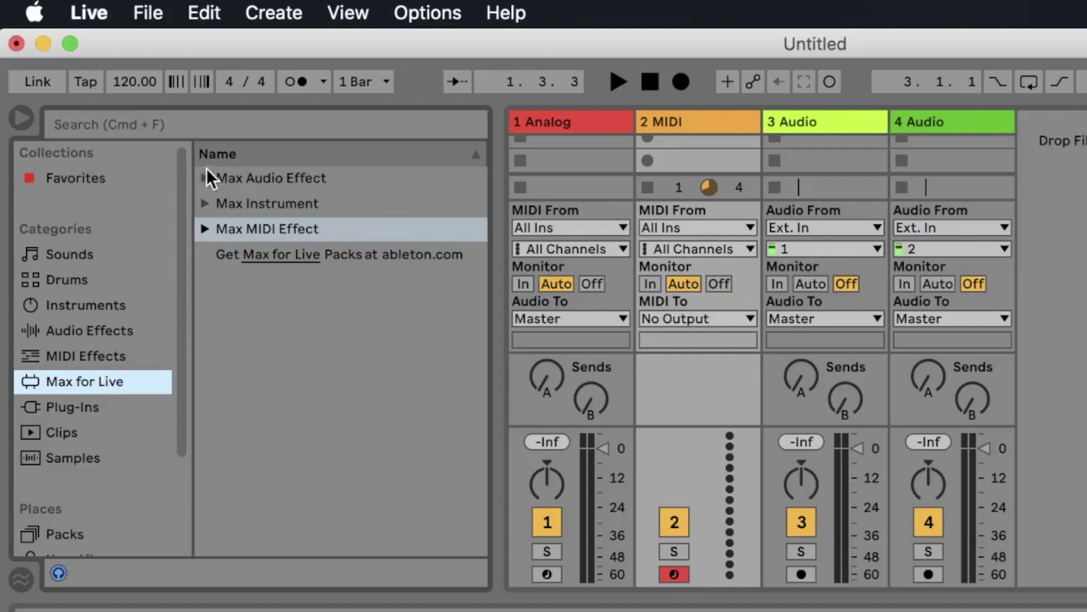
{"action": "left_click", "coordinate": [205, 204]}
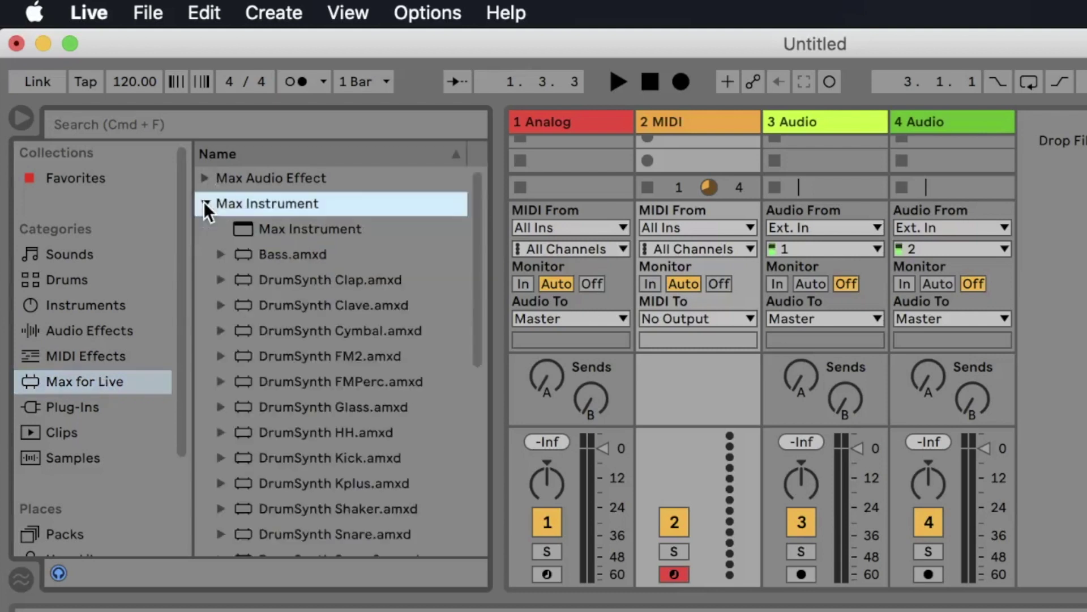
{"action": "left_click", "coordinate": [204, 203]}
{"action": "left_click", "coordinate": [204, 202]}
{"action": "scroll", "coordinate": [398, 367], "scroll_direction": "down", "scroll_amount": 5}
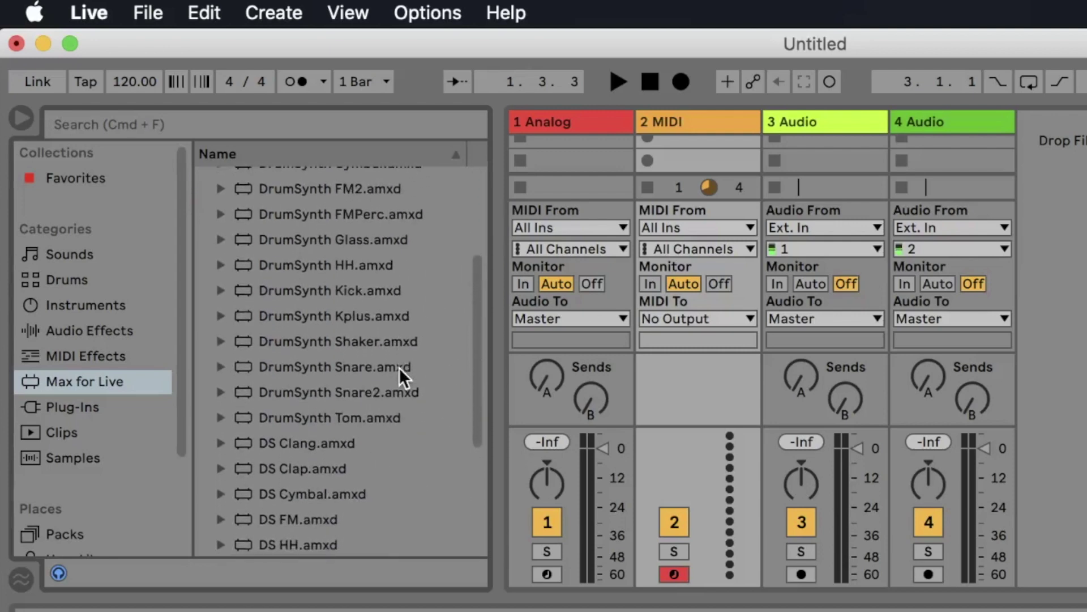
{"action": "scroll", "coordinate": [399, 367], "scroll_direction": "down", "scroll_amount": 1}
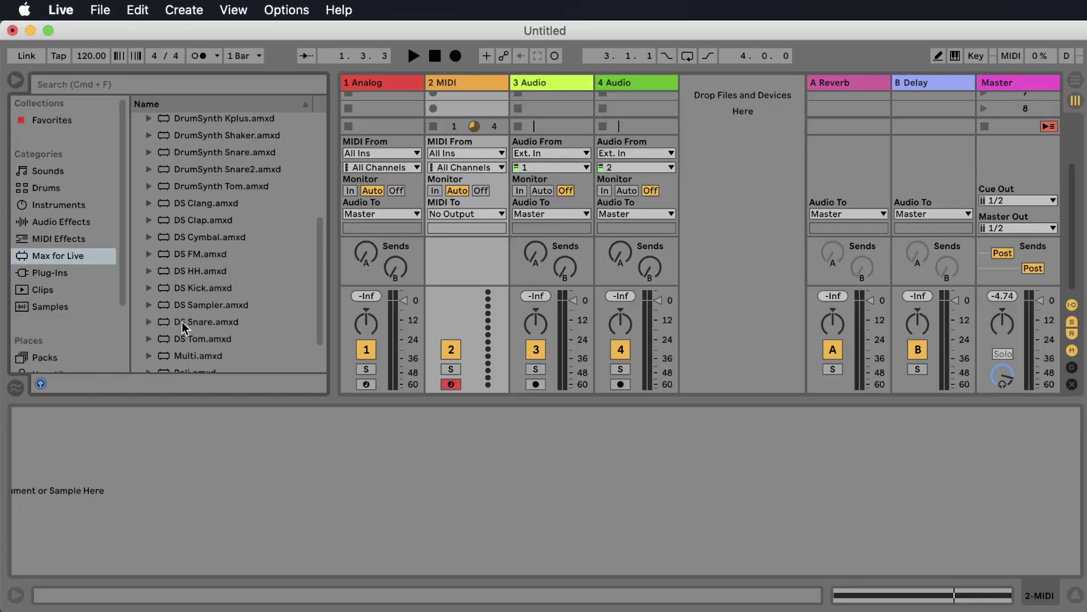
{"action": "left_click", "coordinate": [217, 365]}
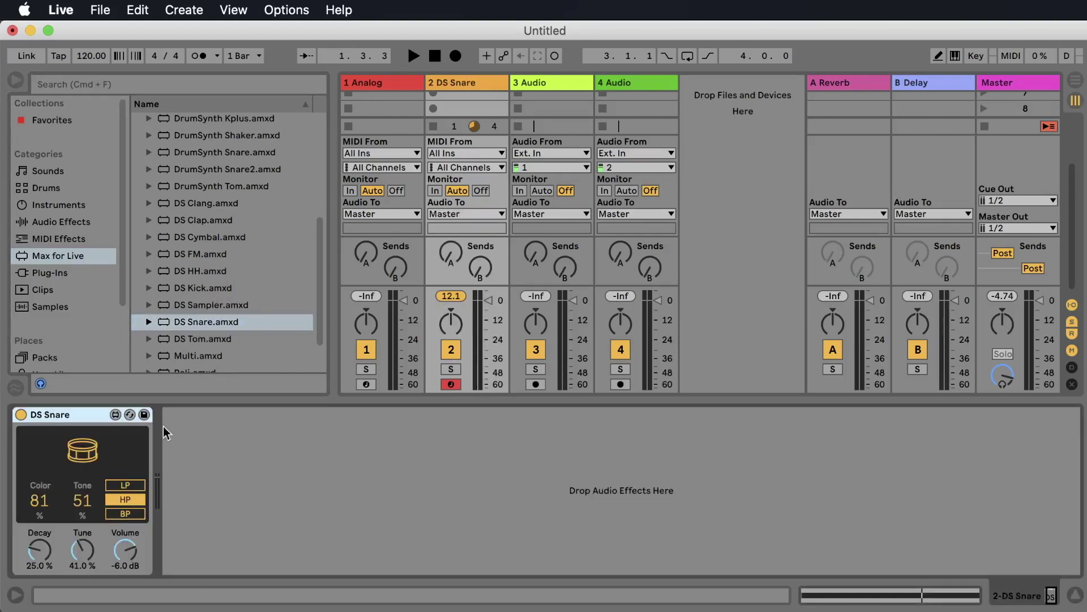
{"action": "double_click", "coordinate": [470, 107]}
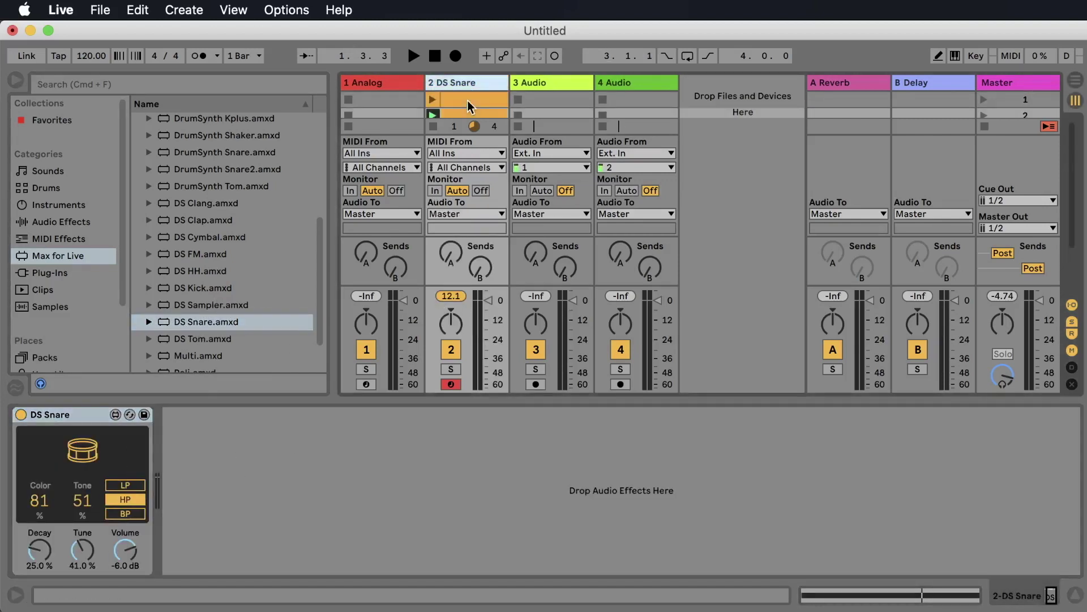
{"action": "left_click", "coordinate": [433, 101]}
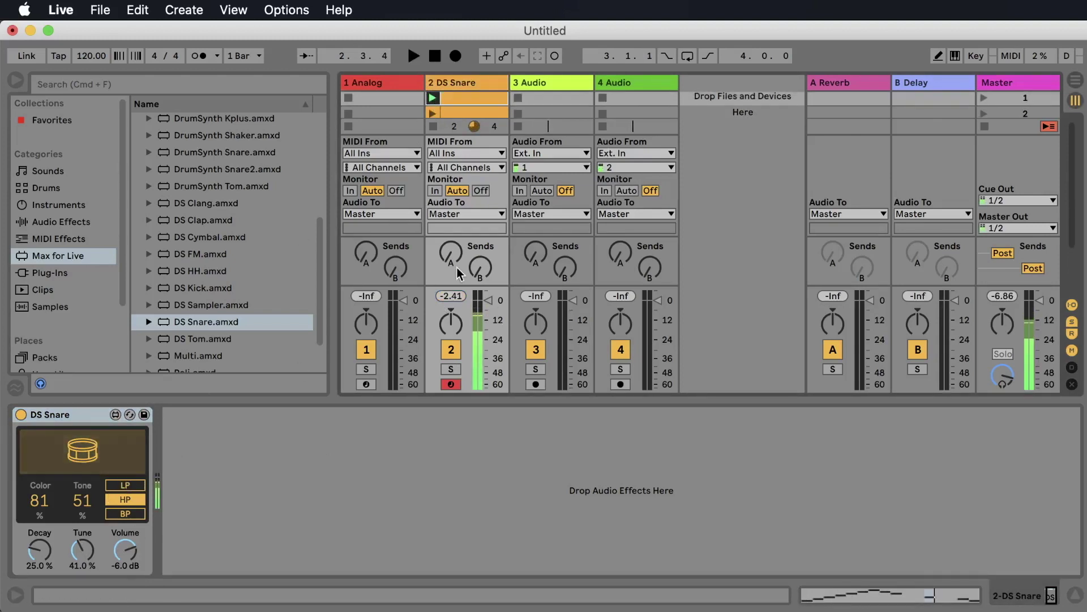
{"action": "left_click", "coordinate": [457, 99]}
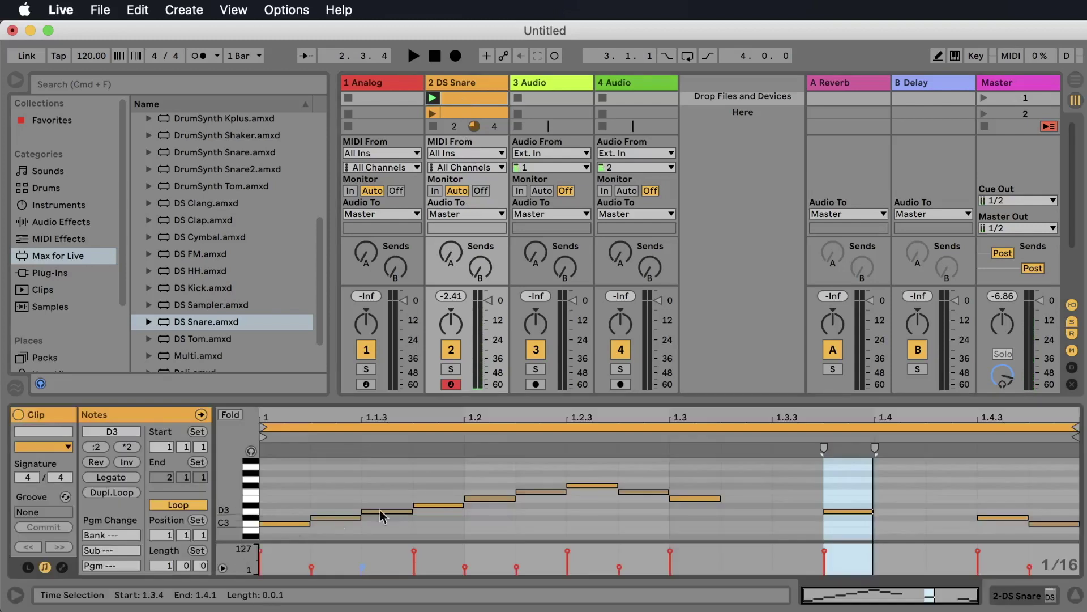
{"action": "left_click", "coordinate": [469, 85]}
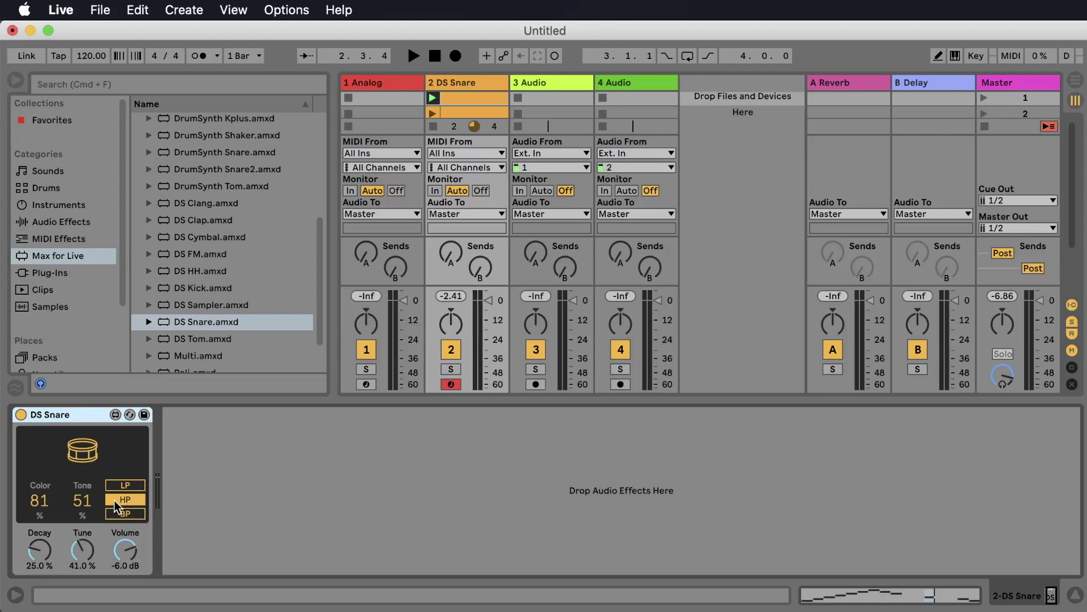
{"action": "key", "text": "space"}
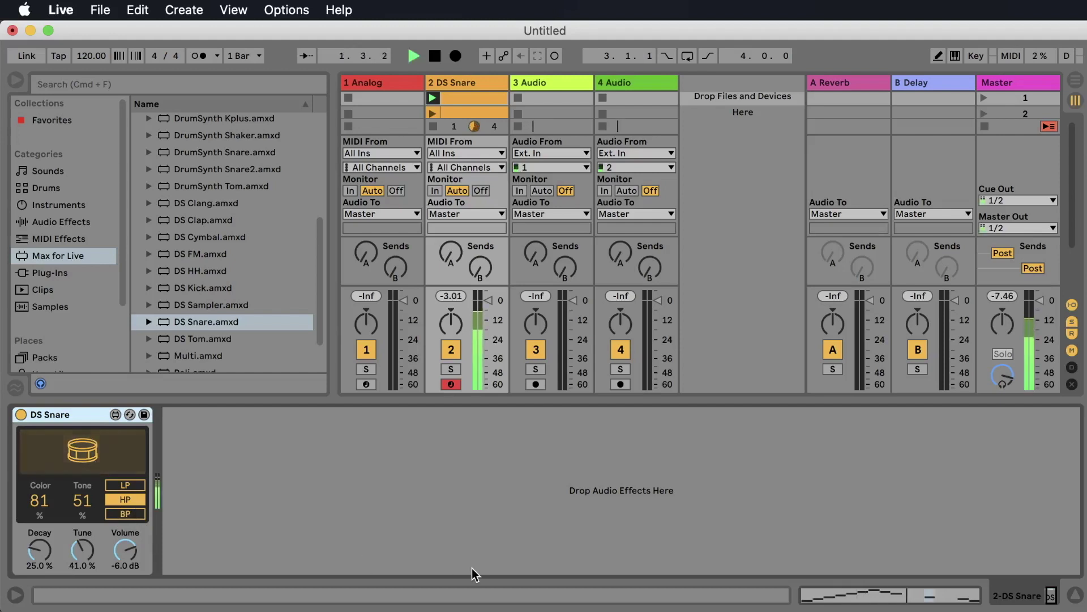
{"action": "key", "text": "space"}
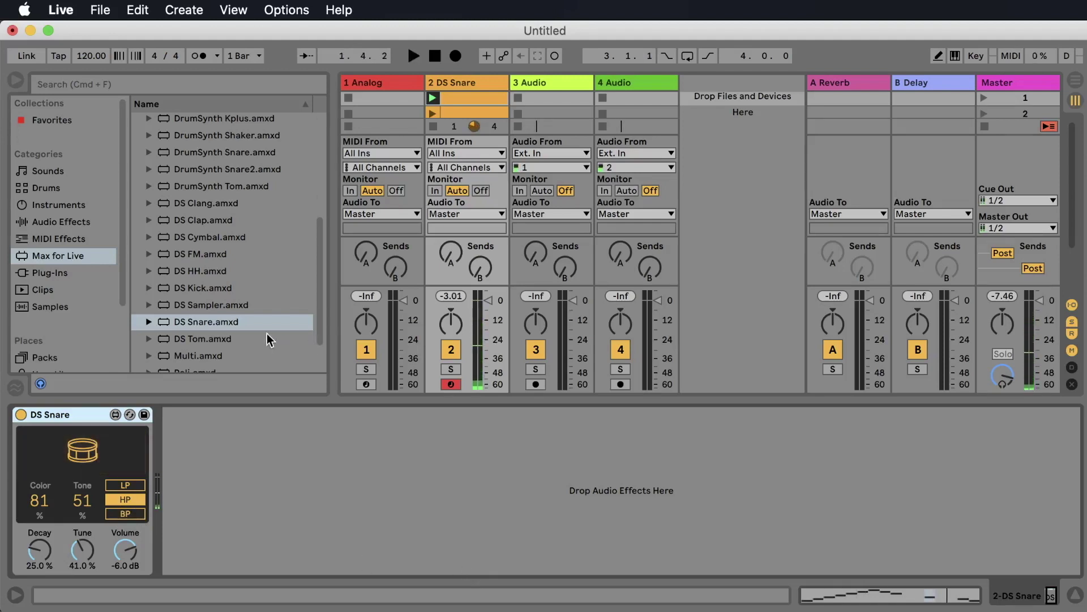
- Load MIDI Monitor.amxd from Max MIDI Effect ahead of DS Snare, then play and stop to test
{"action": "scroll", "coordinate": [266, 334], "scroll_direction": "up", "scroll_amount": 5}
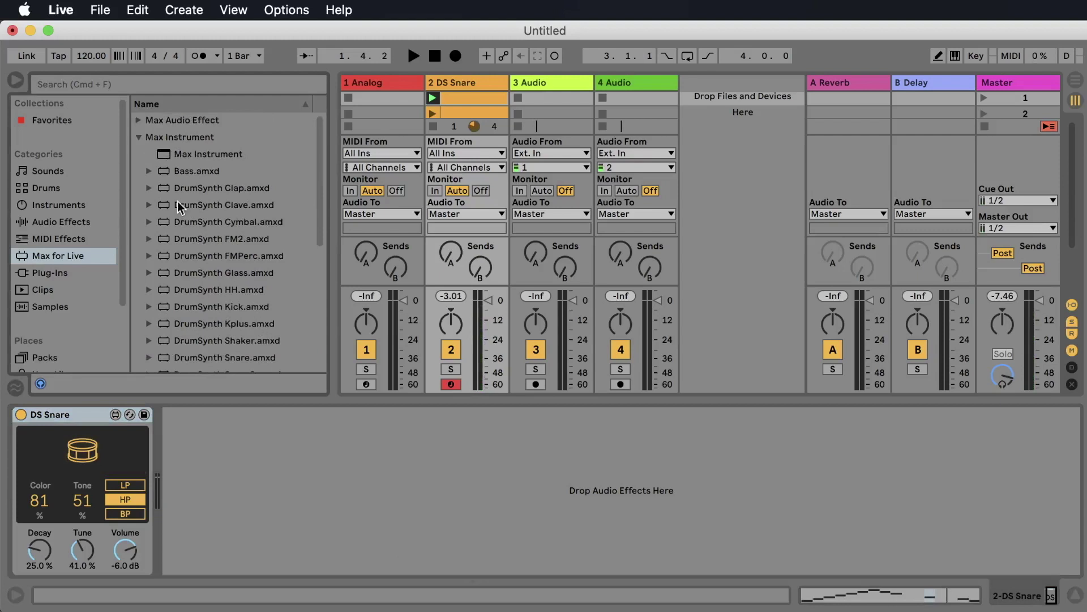
{"action": "left_click", "coordinate": [139, 137]}
{"action": "left_click", "coordinate": [229, 155]}
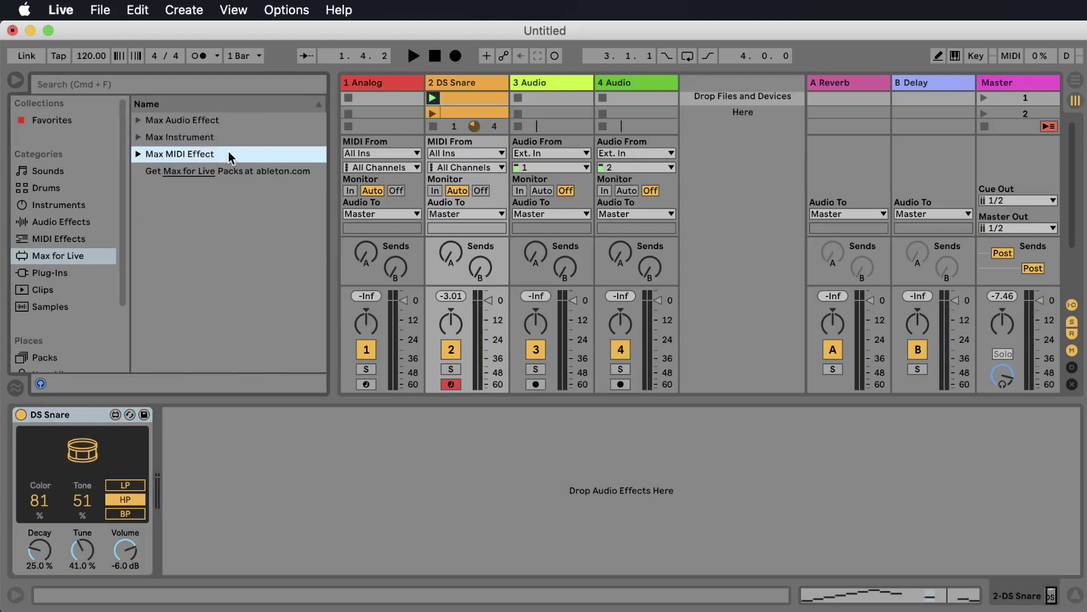
{"action": "left_click", "coordinate": [139, 154]}
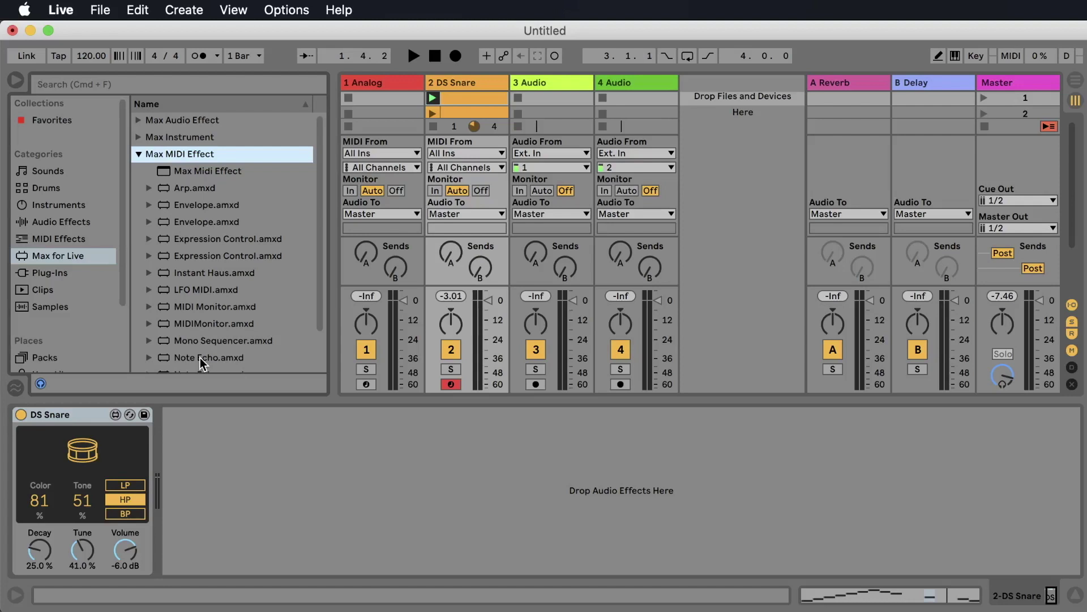
{"action": "scroll", "coordinate": [200, 358], "scroll_direction": "down", "scroll_amount": 1}
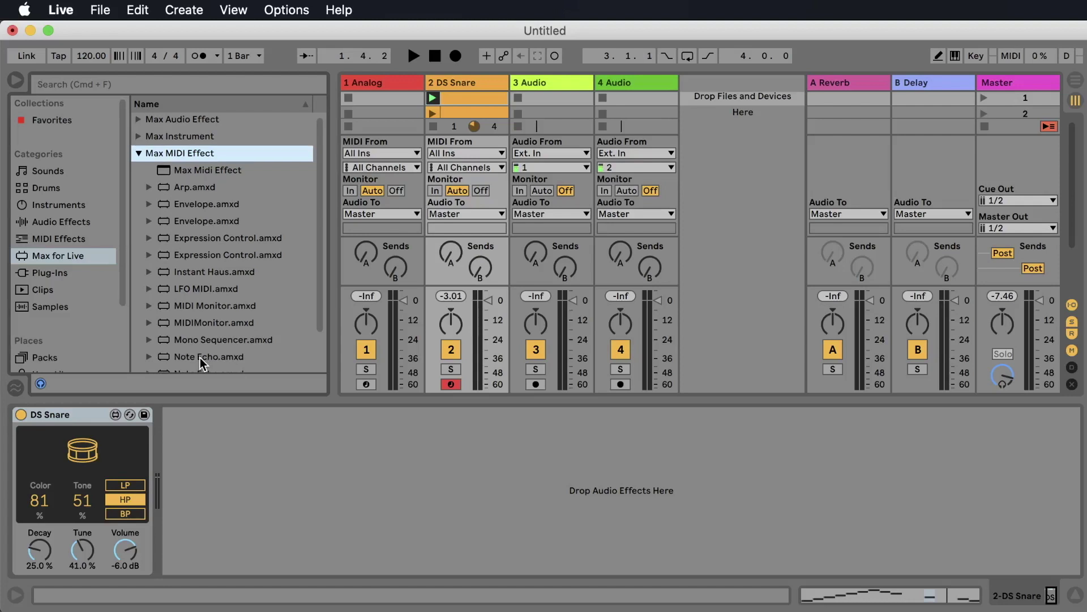
{"action": "left_click_drag", "start_coordinate": [94, 451], "coordinate": [87, 455]}
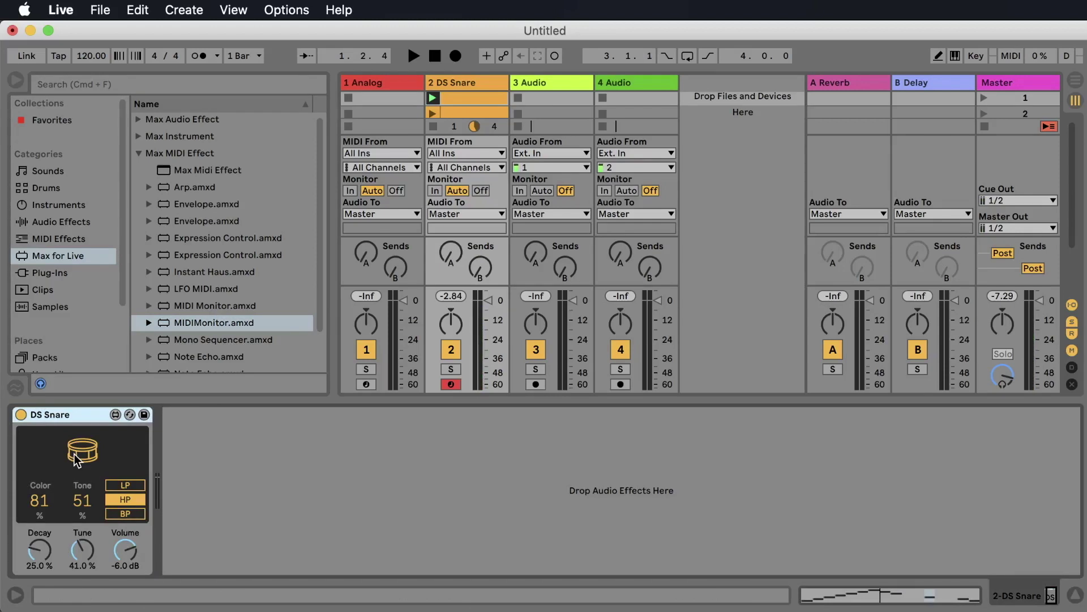
{"action": "double_click", "coordinate": [205, 307]}
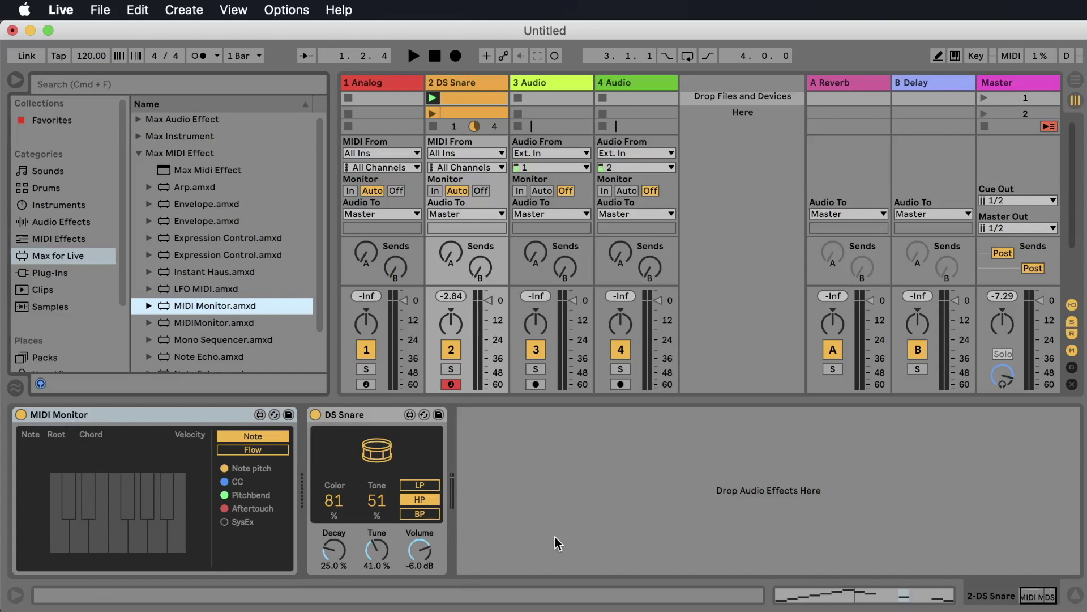
{"action": "key", "text": "space"}
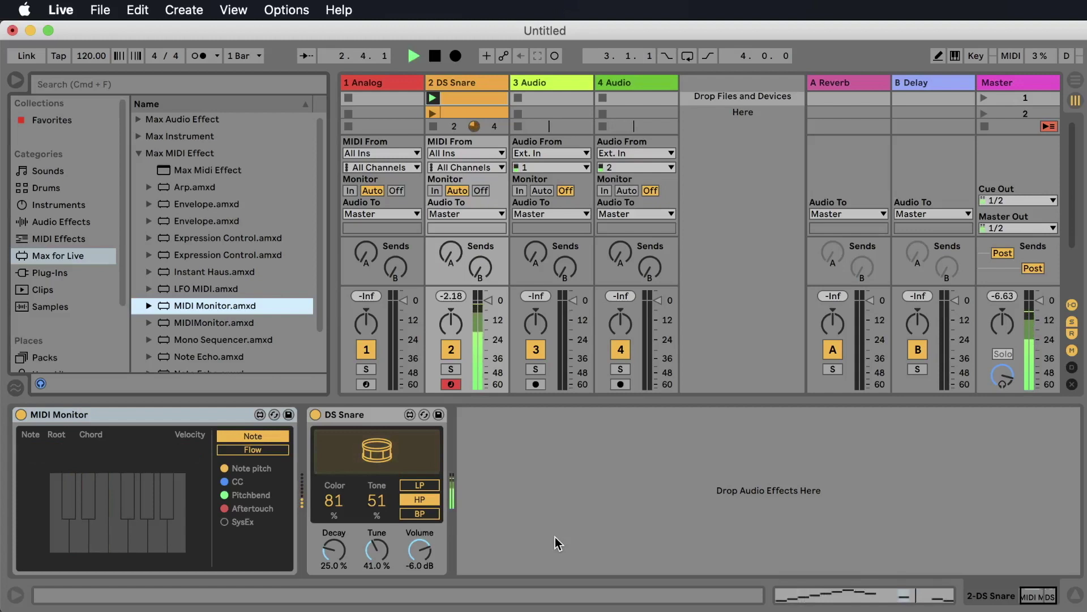
{"action": "key", "text": "space"}
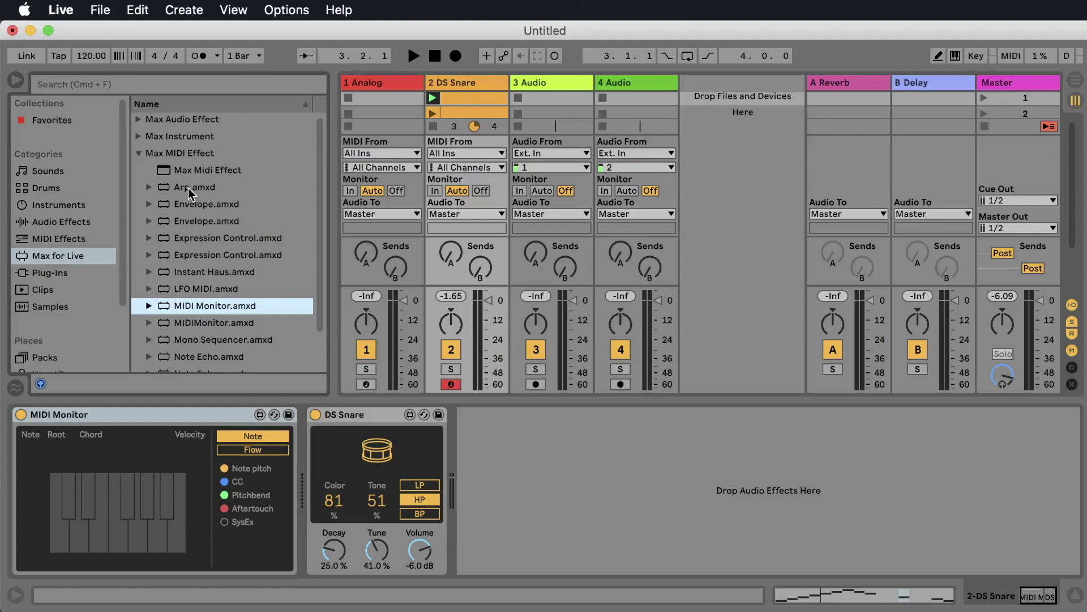
- Launch the DS Snare clip so MIDI Monitor reads C3 at velocity 100, then return to Device view
{"action": "double_click", "coordinate": [472, 113]}
{"action": "left_click", "coordinate": [429, 109]}
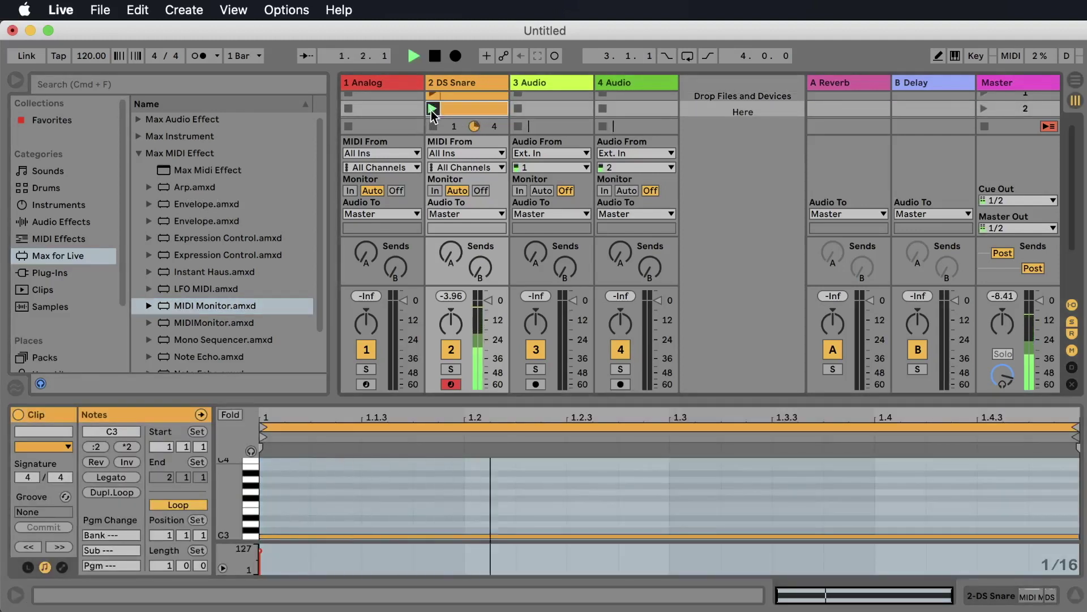
{"action": "left_click", "coordinate": [195, 152]}
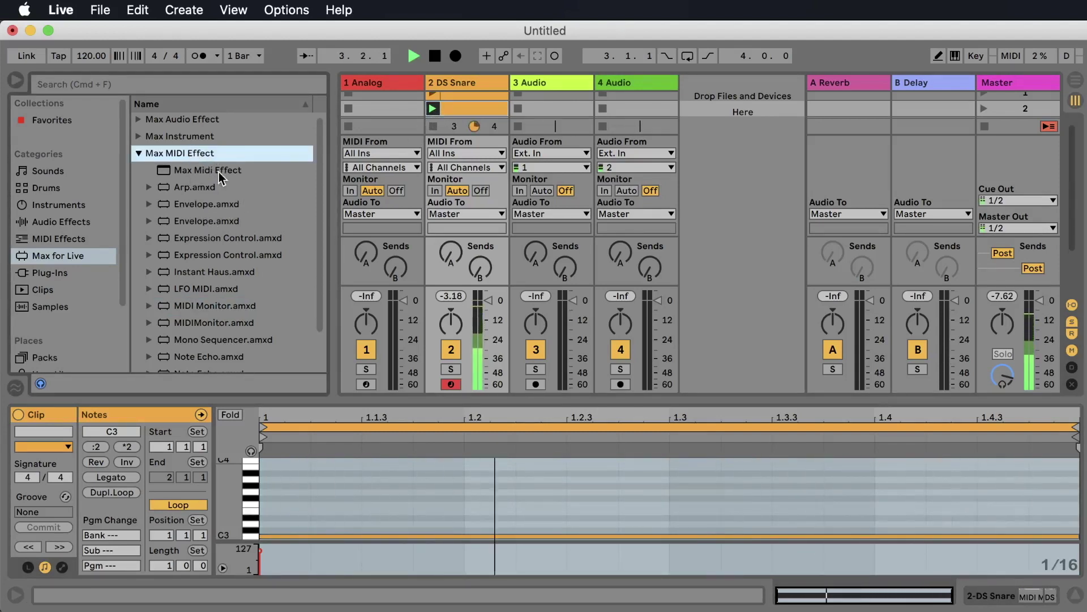
{"action": "left_click", "coordinate": [467, 85]}
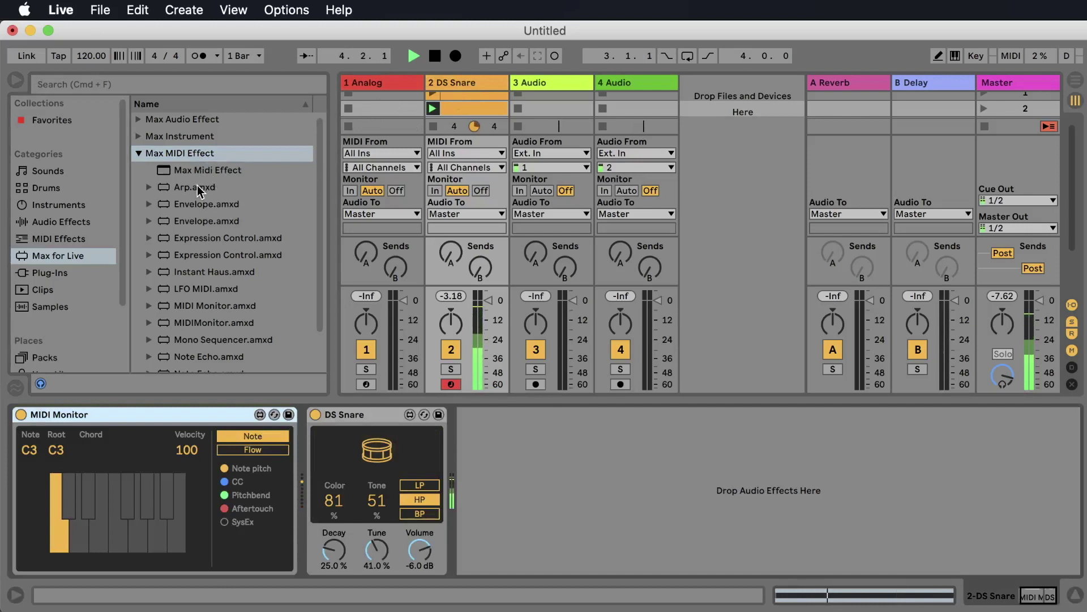
- Insert Arp between MIDI Monitor and DS Snare, raising step 15's velocity and lowering the middle steps
{"action": "mouse_move", "coordinate": [198, 187]}
{"action": "left_mouse_down"}
{"action": "mouse_move", "coordinate": [185, 184]}
{"action": "mouse_move", "coordinate": [324, 460]}
{"action": "mouse_move", "coordinate": [308, 469]}
{"action": "mouse_move", "coordinate": [317, 475]}
{"action": "left_mouse_up"}
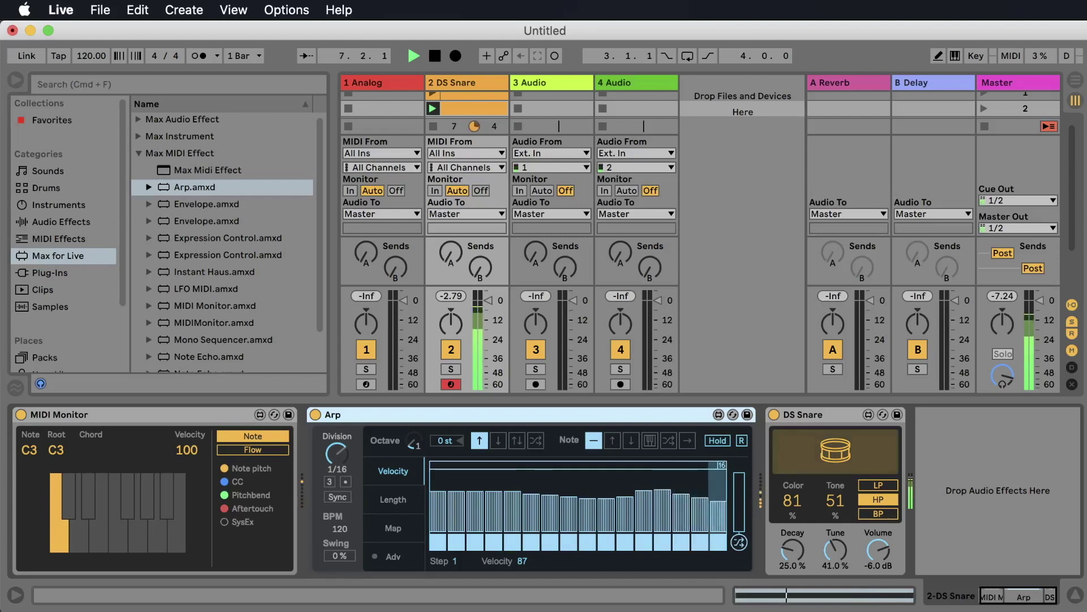
{"action": "key", "text": "space"}
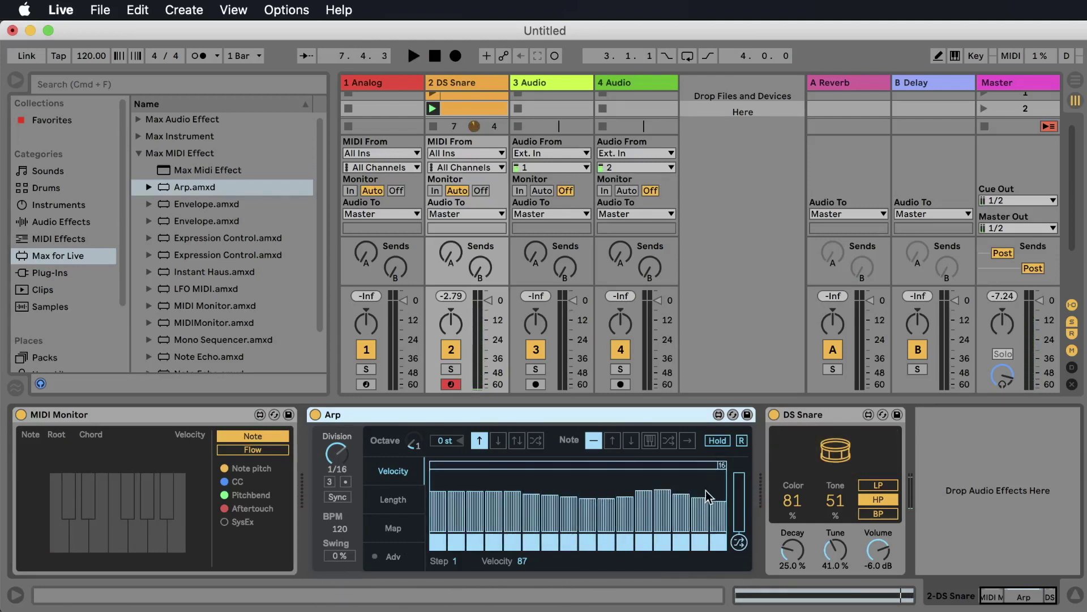
{"action": "left_click_drag", "start_coordinate": [705, 491], "coordinate": [714, 482]}
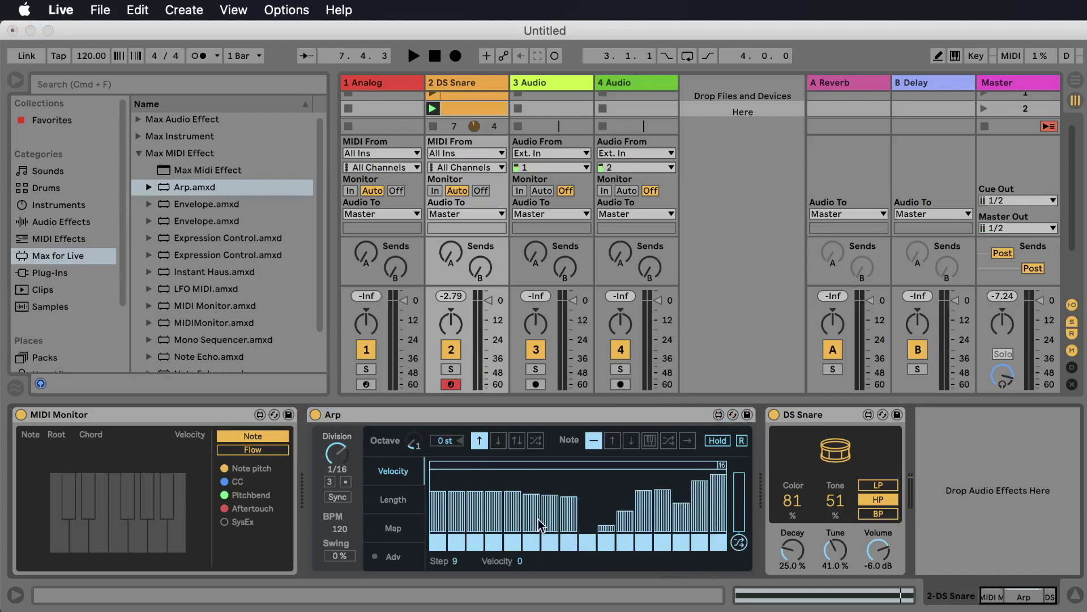
{"action": "left_click_drag", "start_coordinate": [543, 511], "coordinate": [518, 531]}
{"action": "key", "text": "space"}
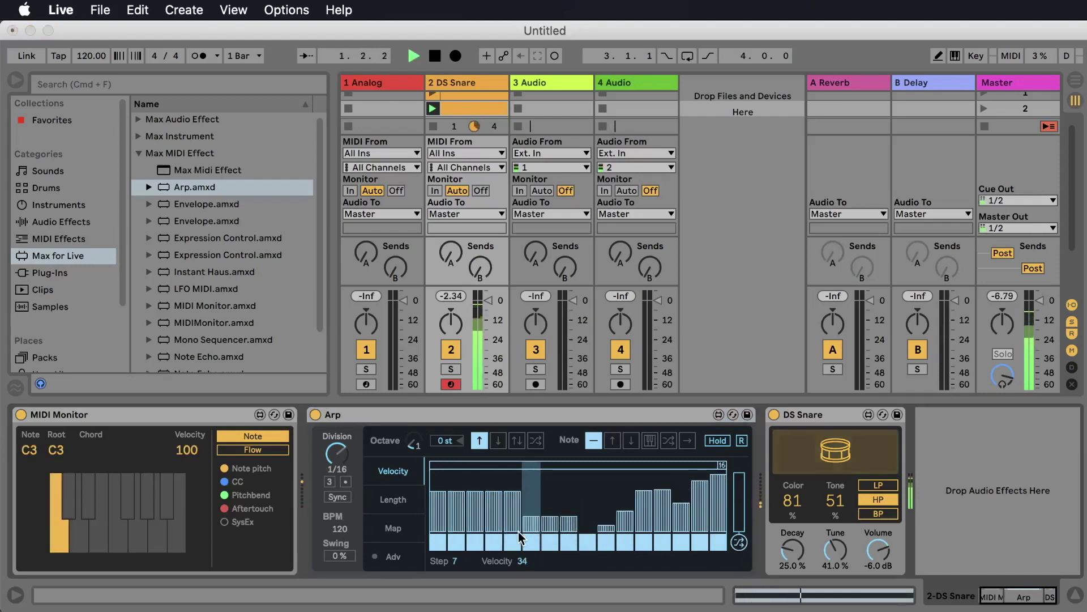
{"action": "key", "text": "space"}
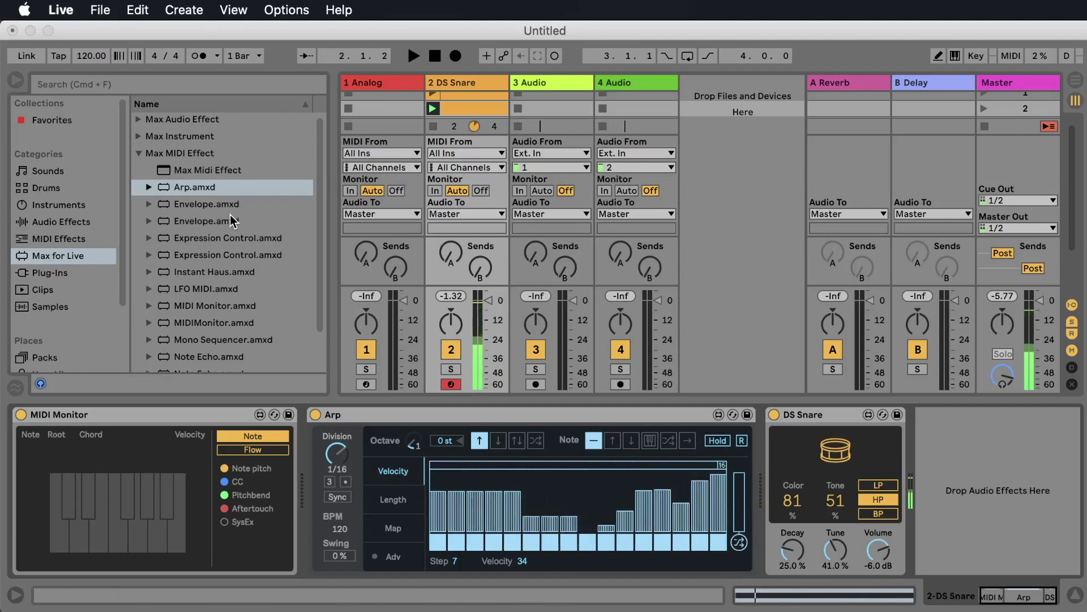
{"action": "scroll", "coordinate": [180, 263], "scroll_direction": "down", "scroll_amount": 3}
{"action": "scroll", "coordinate": [255, 294], "scroll_direction": "up", "scroll_amount": 3}
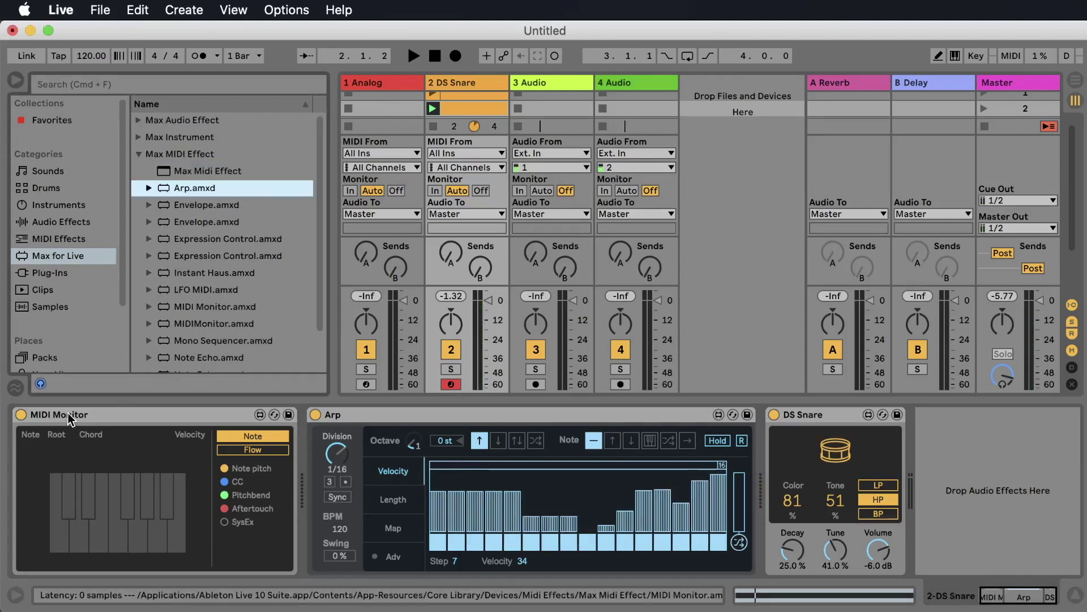
- Duplicate MIDI Monitor and move the copy between Arp and DS Snare
{"action": "right_click", "coordinate": [68, 413]}
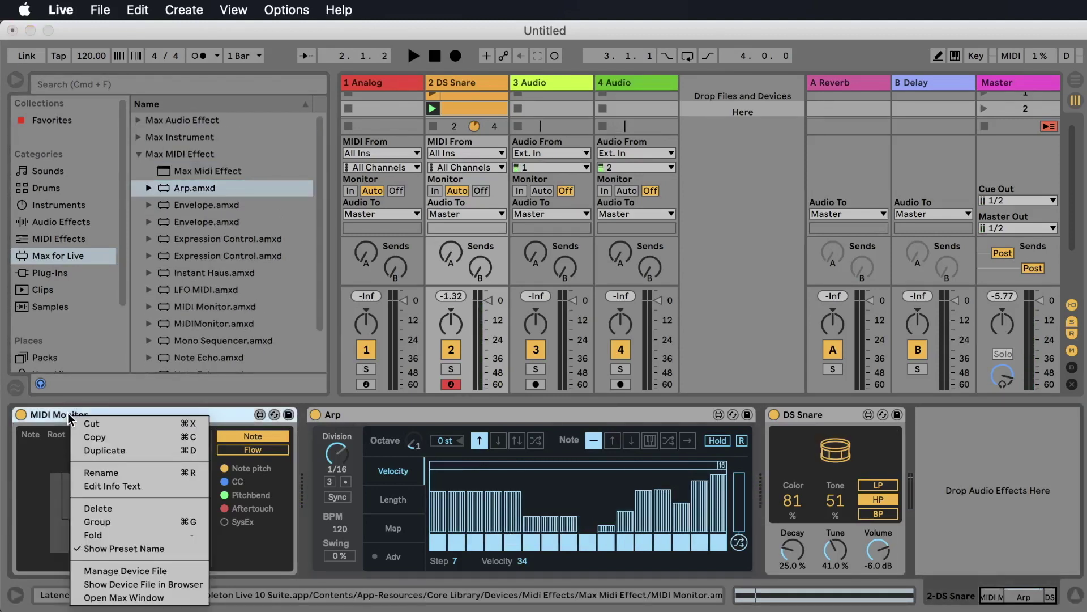
{"action": "left_click", "coordinate": [53, 413]}
{"action": "left_click_drag", "start_coordinate": [53, 413], "coordinate": [590, 450]}
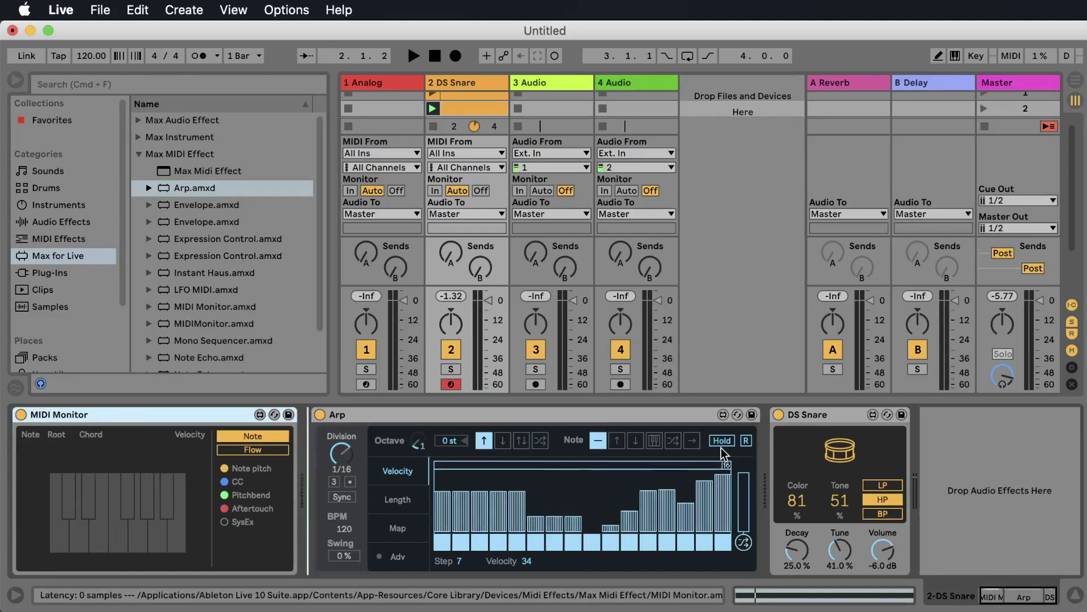
{"action": "left_click_drag", "start_coordinate": [722, 447], "coordinate": [760, 438]}
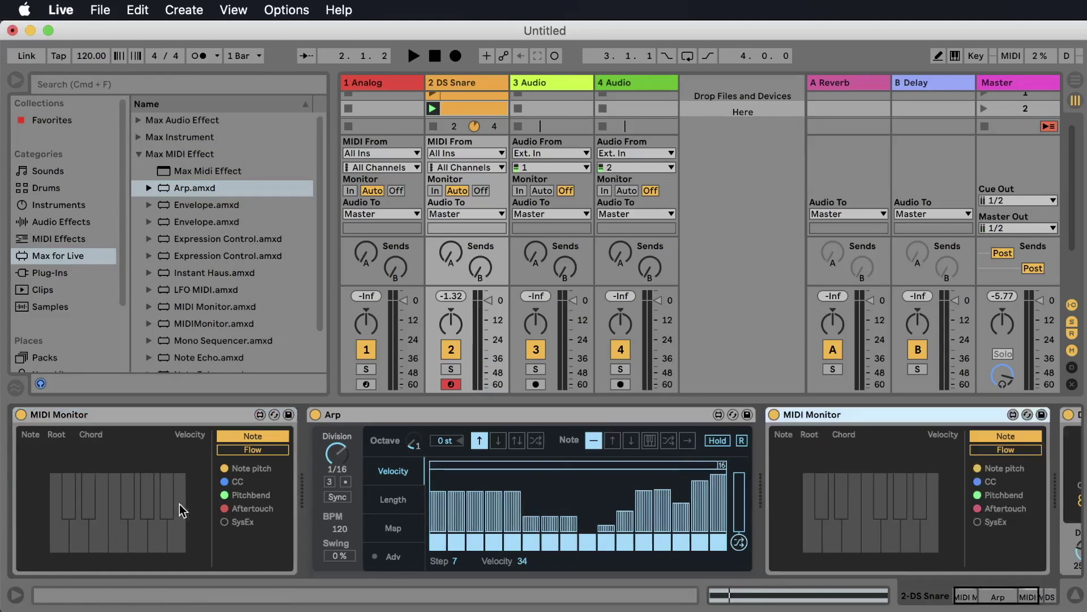
{"action": "scroll", "coordinate": [154, 488], "scroll_direction": "right", "scroll_amount": 5}
{"action": "scroll", "coordinate": [171, 491], "scroll_direction": "left", "scroll_amount": 5}
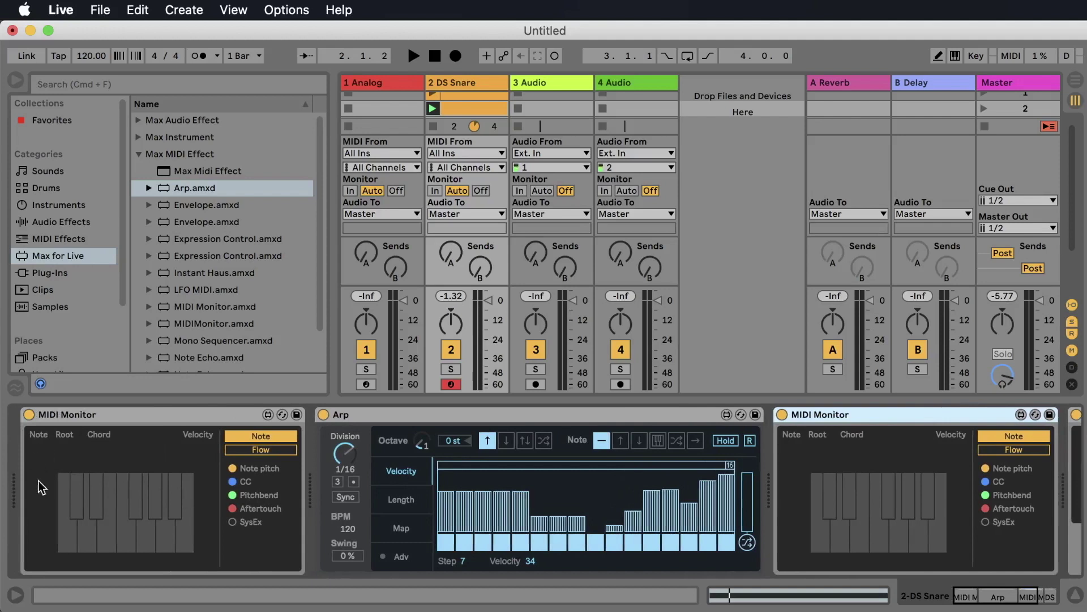
- Go from the DS Snare clip's notes back to the track's device chain
{"action": "double_click", "coordinate": [454, 116]}
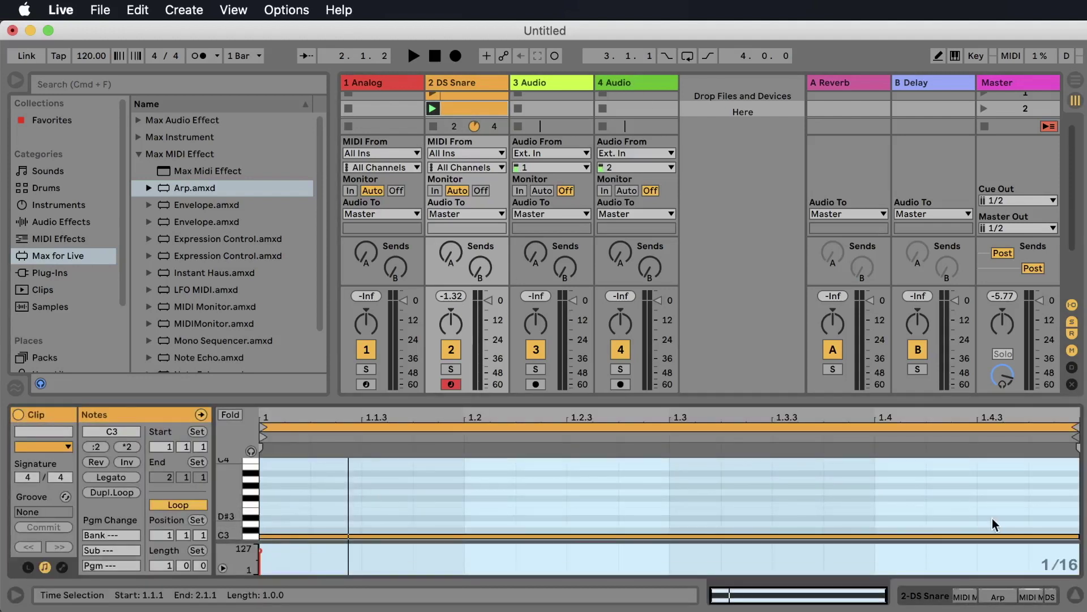
{"action": "left_click", "coordinate": [470, 89]}
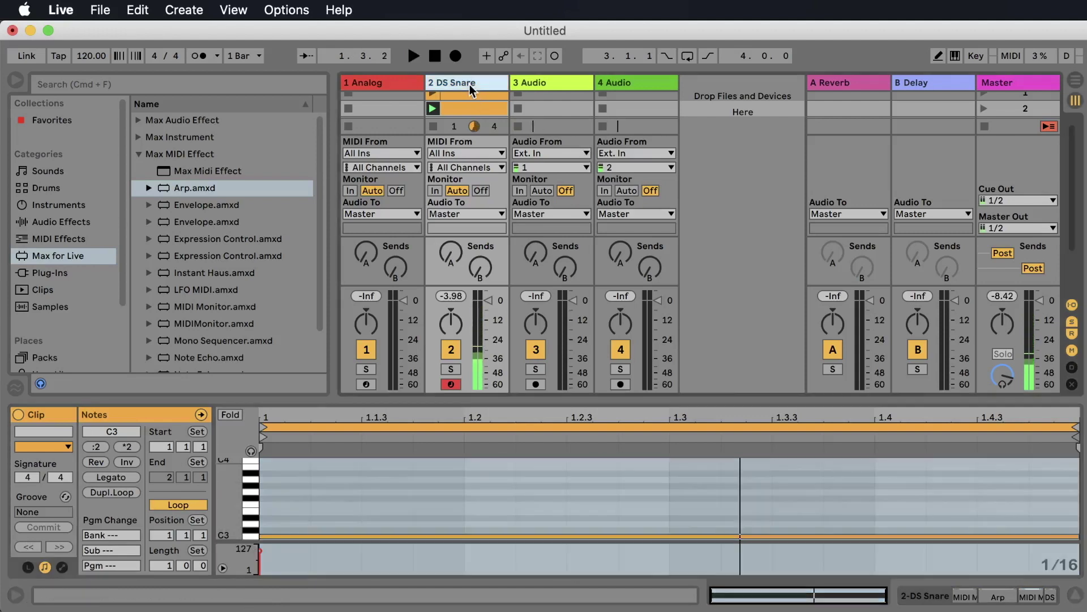
{"action": "double_click", "coordinate": [470, 90]}
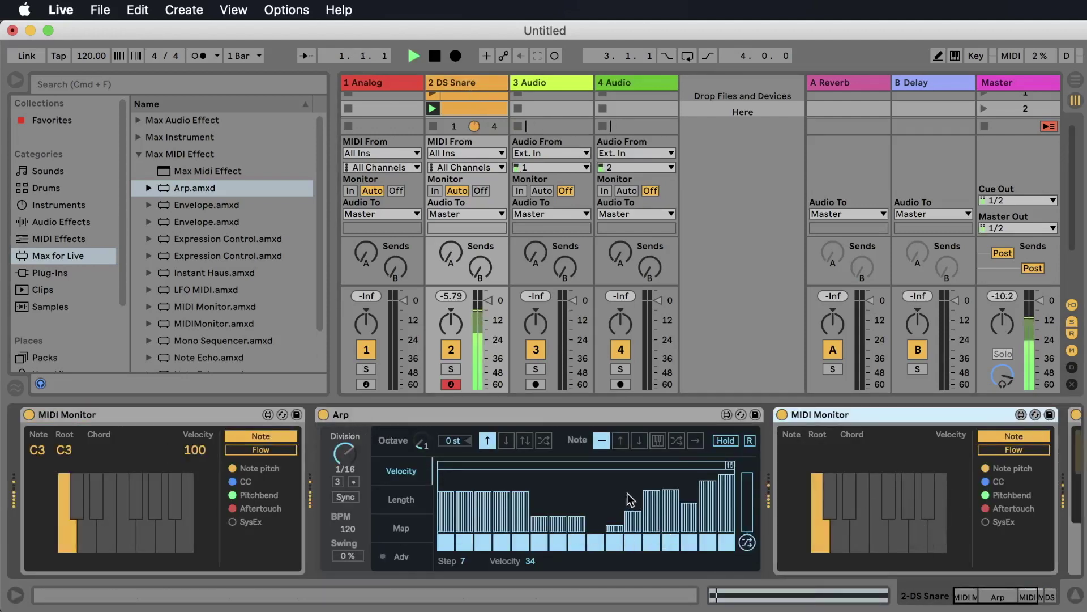
{"action": "scroll", "coordinate": [627, 493], "scroll_direction": "right", "scroll_amount": 5}
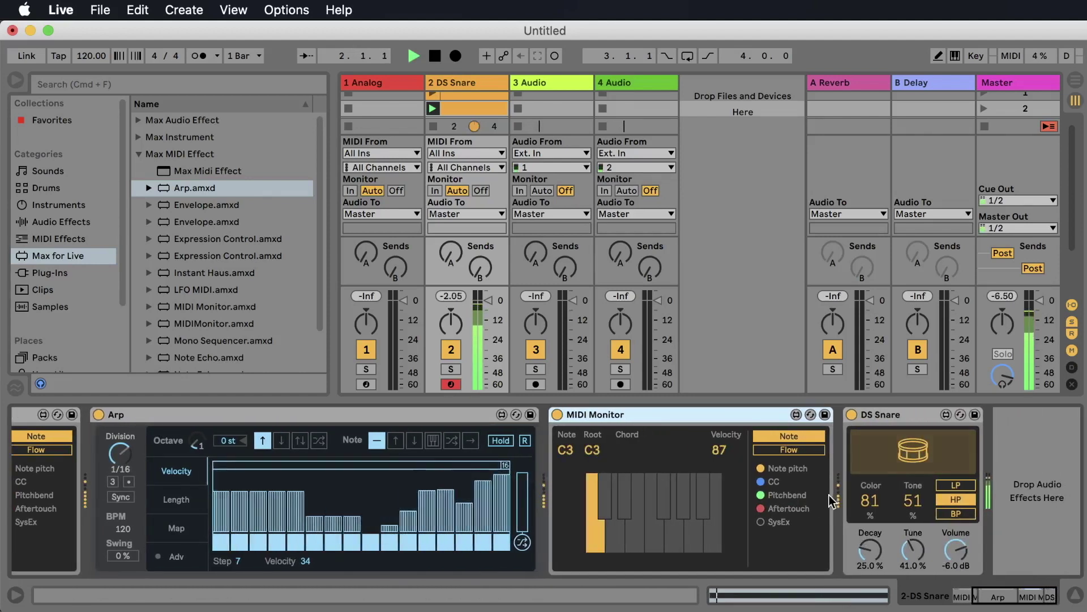
- Switch off Arp steps 2, 3, 5, 8, 10 and 14
{"action": "left_click_drag", "start_coordinate": [238, 542], "coordinate": [257, 543]}
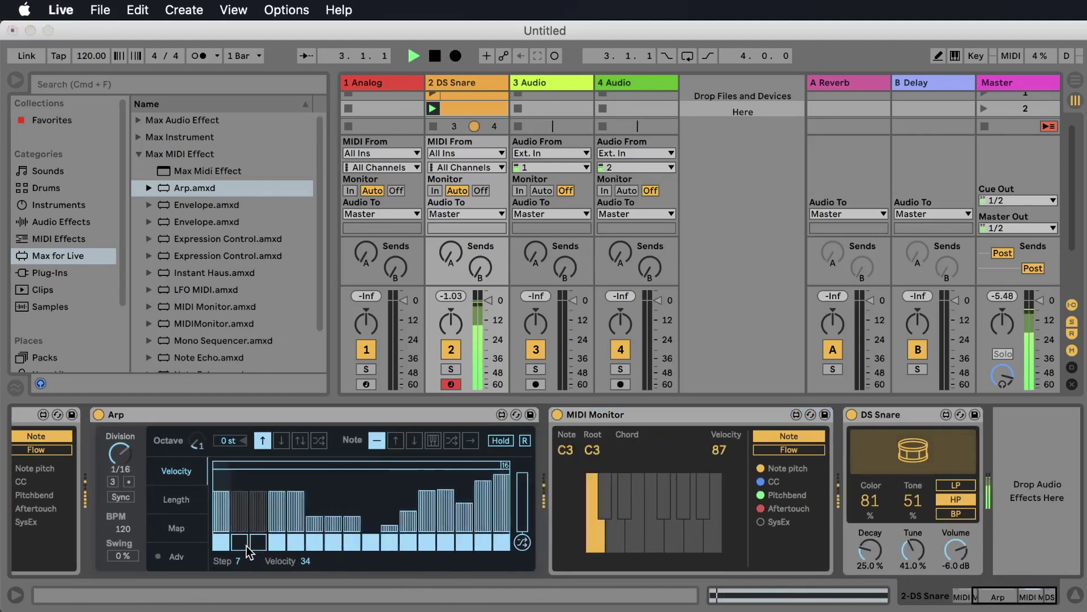
{"action": "left_click", "coordinate": [295, 543]}
{"action": "left_click", "coordinate": [351, 543]}
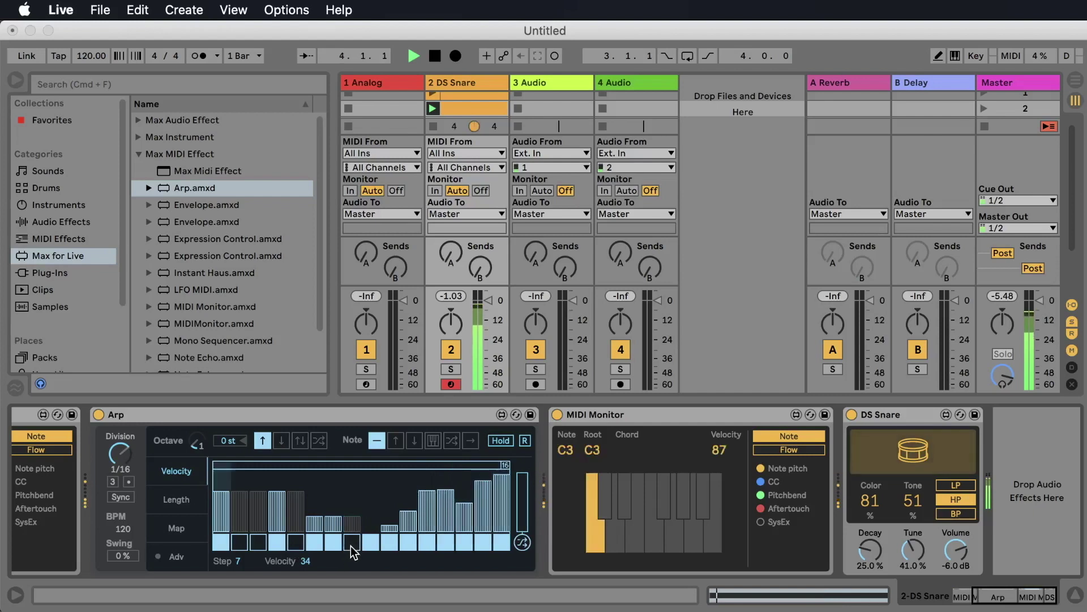
{"action": "left_click", "coordinate": [389, 542]}
{"action": "left_click", "coordinate": [464, 542]}
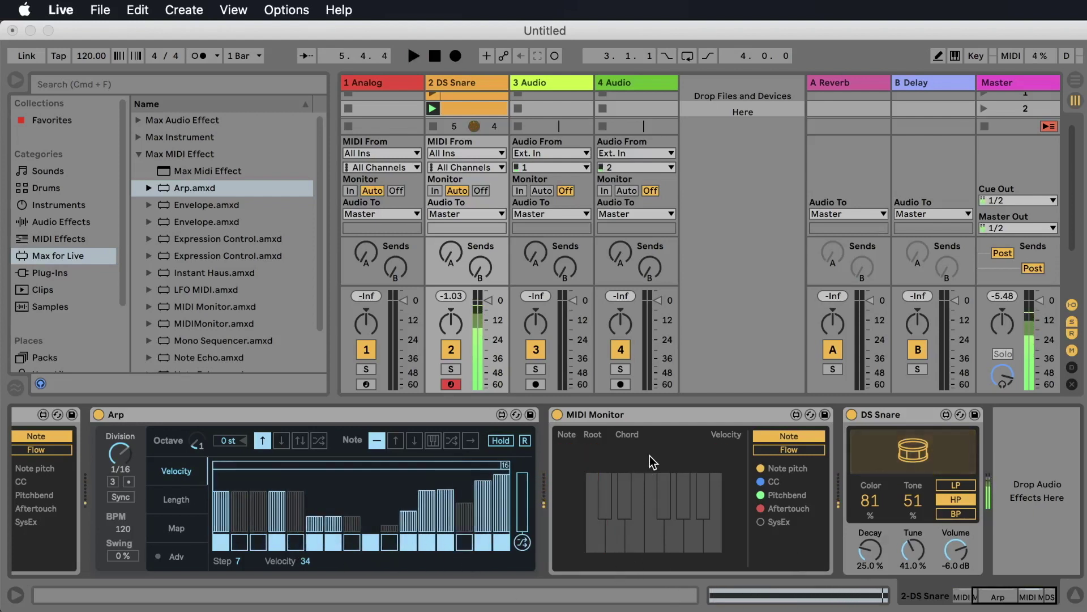
- Delete DS Snare from track 2 and add Bass.amxd from Max Instrument in its place
{"action": "key", "text": "space"}
{"action": "left_click", "coordinate": [918, 414]}
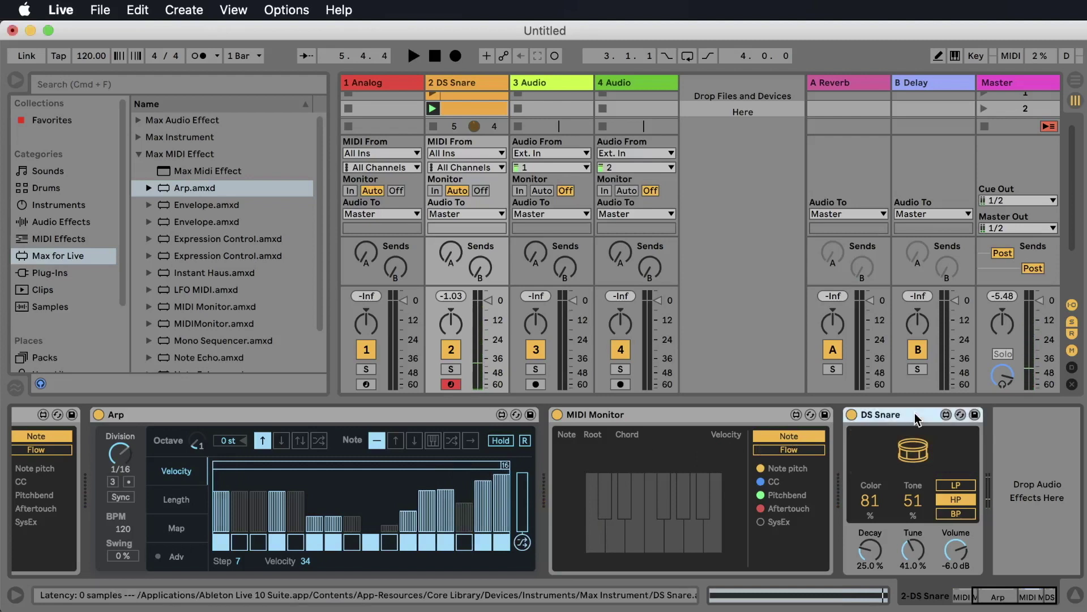
{"action": "key", "text": "Delete"}
{"action": "left_click", "coordinate": [71, 256]}
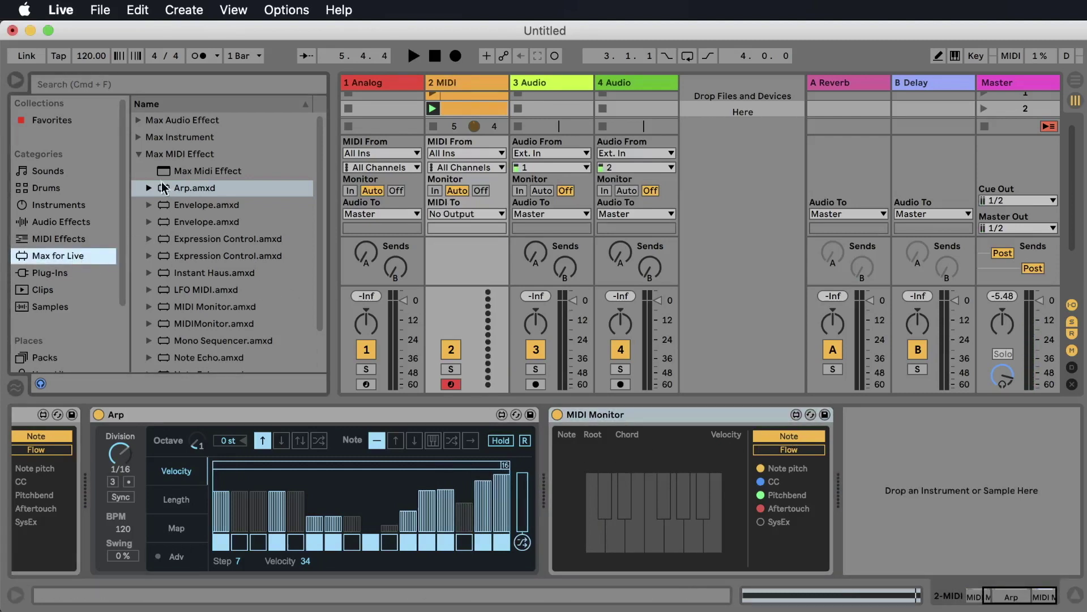
{"action": "left_click", "coordinate": [140, 136]}
{"action": "left_click_drag", "start_coordinate": [190, 171], "coordinate": [938, 520]}
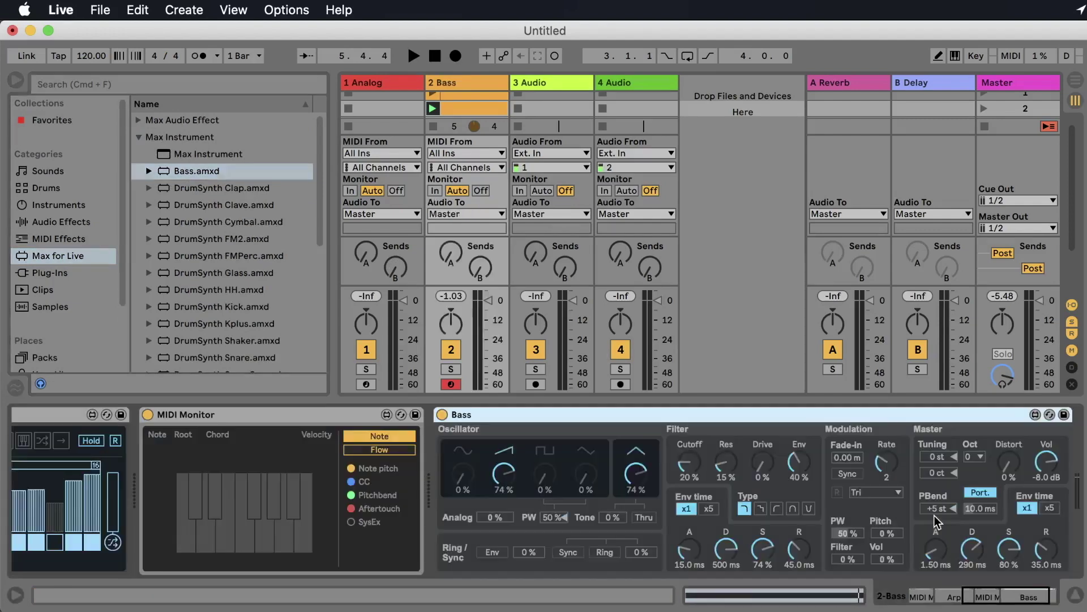
- While playing, set the Bass filter cutoff 39%, drive 50%, resonance 43% and envelope 33%
{"action": "key", "text": "space"}
{"action": "left_click_drag", "start_coordinate": [685, 462], "coordinate": [685, 447]}
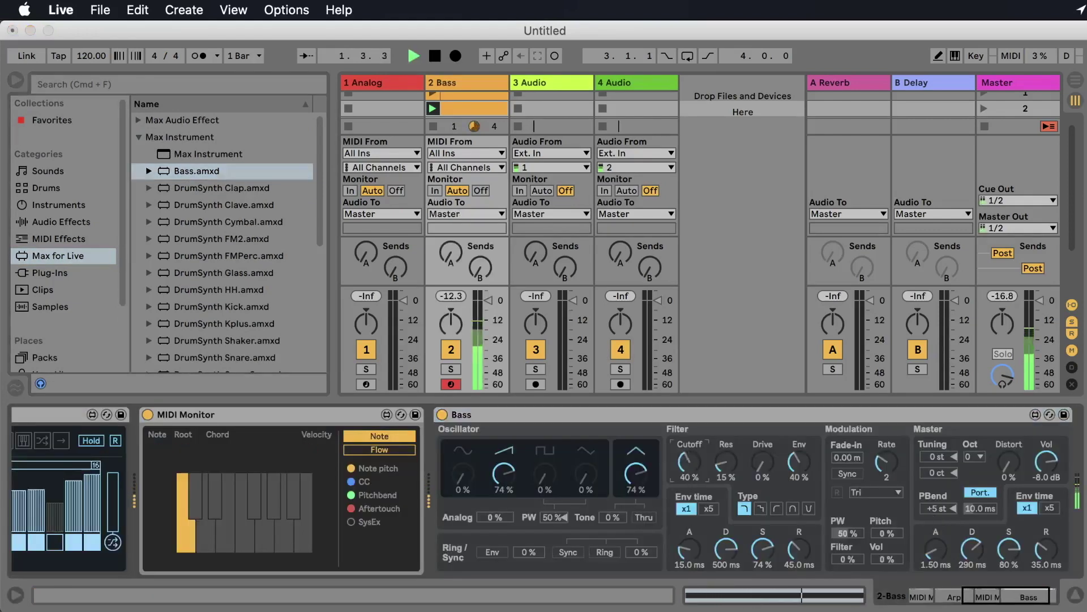
{"action": "left_click_drag", "start_coordinate": [763, 461], "coordinate": [762, 436]}
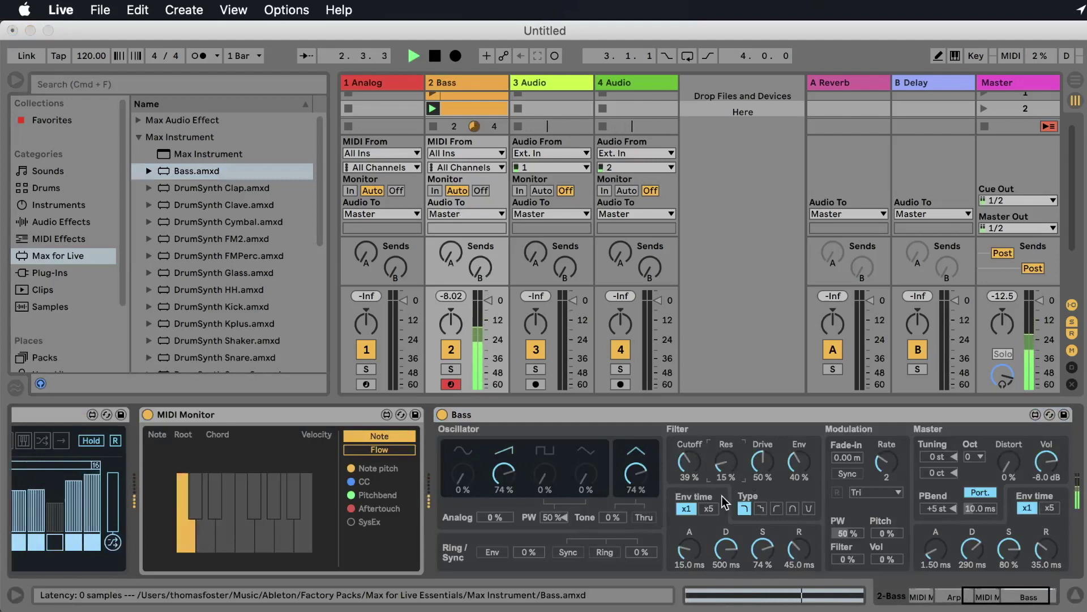
{"action": "left_click_drag", "start_coordinate": [720, 469], "coordinate": [720, 451]}
{"action": "left_click_drag", "start_coordinate": [798, 461], "coordinate": [799, 470]}
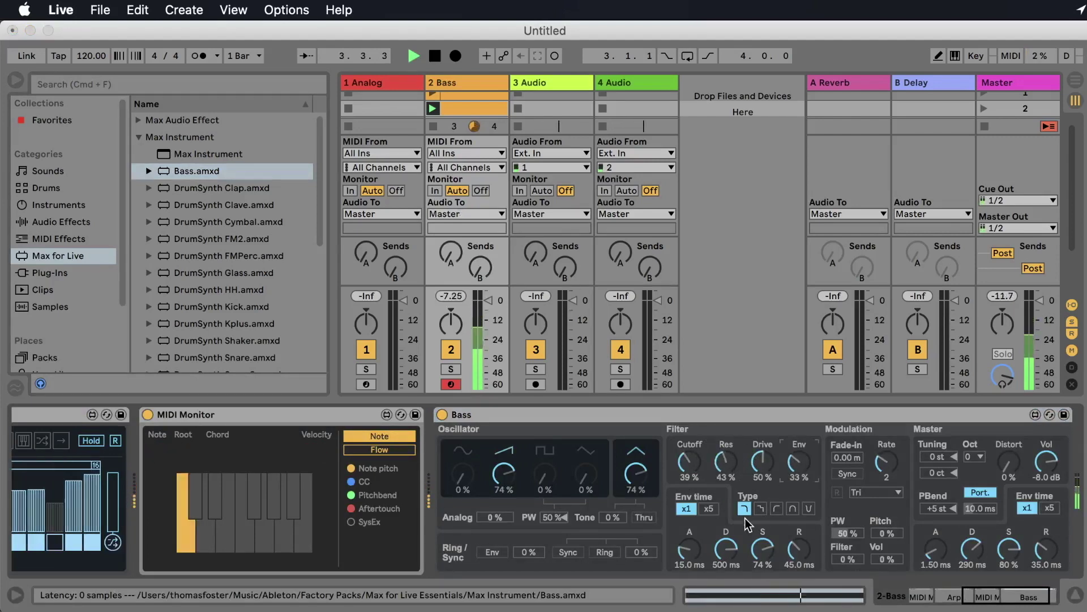
- Stop playback, open the bass clip and shorten its C3 note to one beat
{"action": "key", "text": "space"}
{"action": "double_click", "coordinate": [470, 108]}
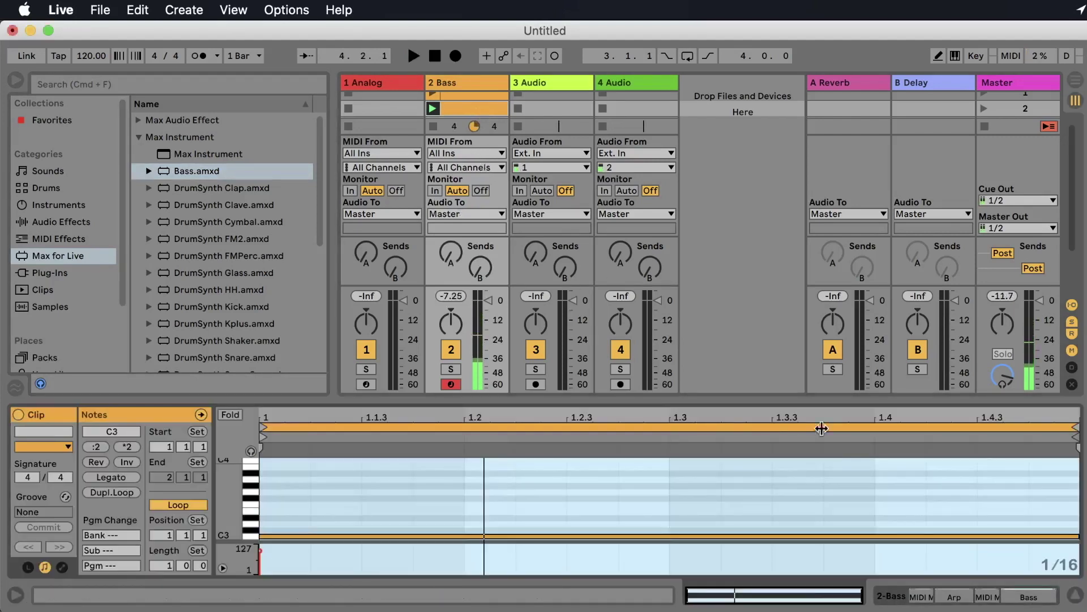
{"action": "left_click_drag", "start_coordinate": [1078, 534], "coordinate": [470, 509]}
- Duplicate the note across the bar as A#2, C3 and D#3 quarter notes and play the riff
{"action": "key", "text": "super+d"}
{"action": "key", "text": "Down"}
{"action": "key", "text": "super+d"}
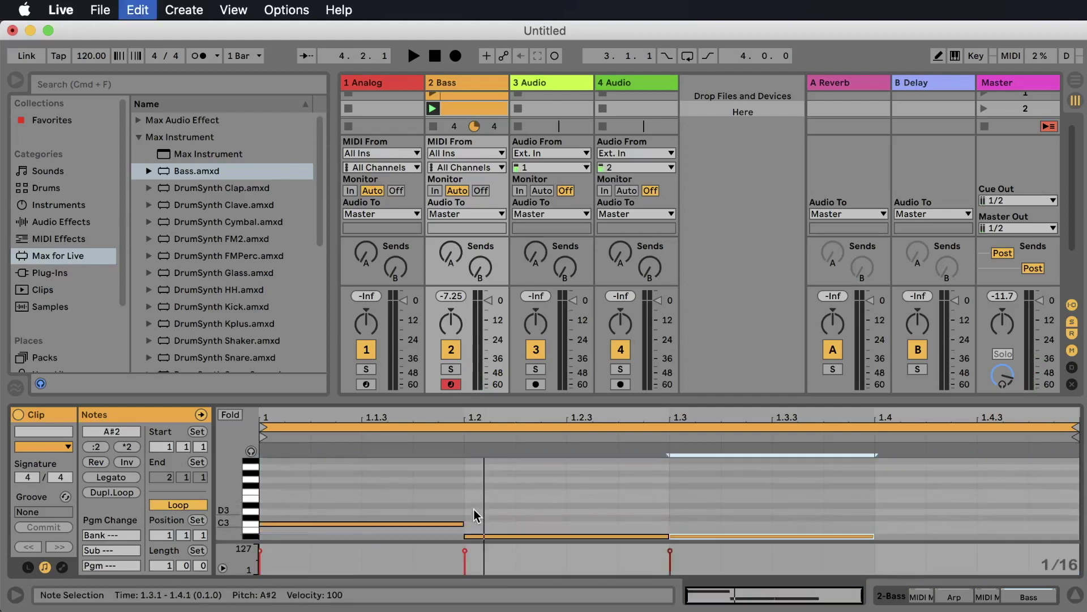
{"action": "key", "text": "Up"}
{"action": "key", "text": "super+d"}
{"action": "key", "text": "Up"}
{"action": "key", "text": "Up"}
{"action": "key", "text": "Up"}
{"action": "key", "text": "space"}
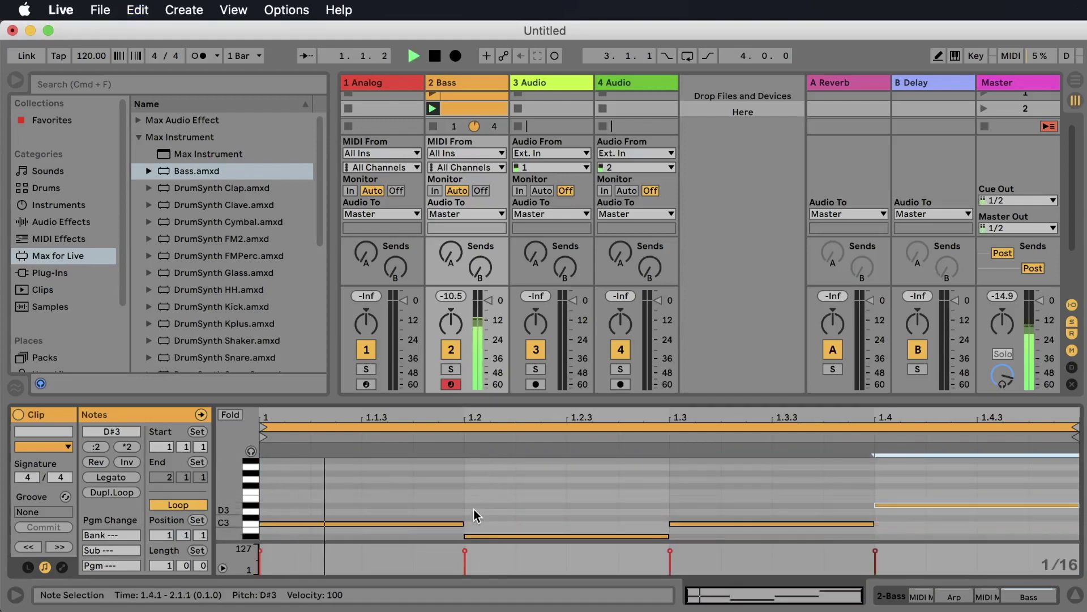
- Switch back from the note editor to the device chain and stop playback
{"action": "double_click", "coordinate": [466, 81]}
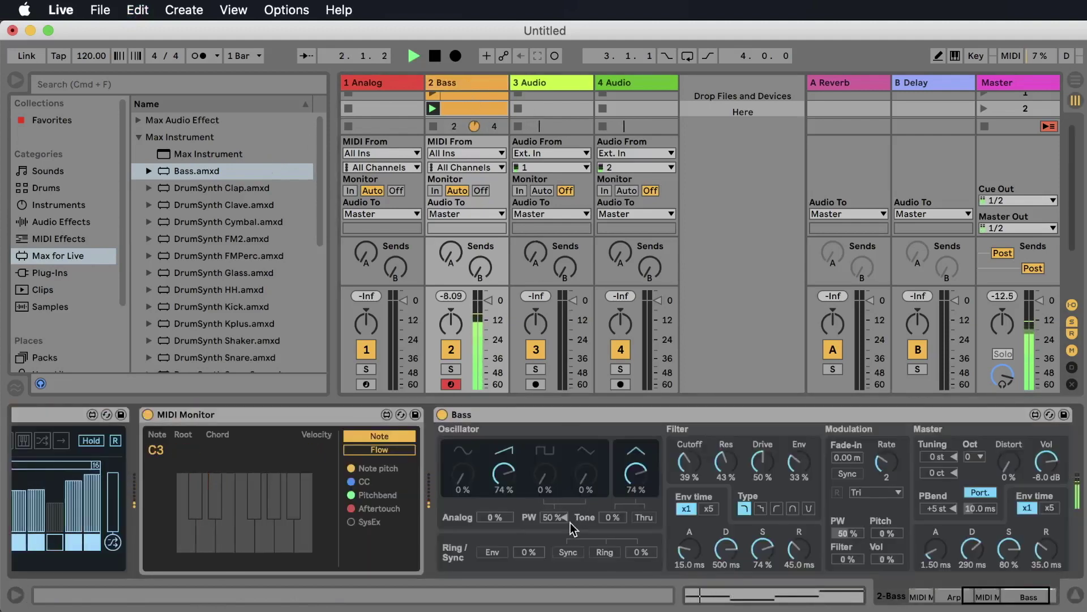
{"action": "scroll", "coordinate": [541, 497], "scroll_direction": "left", "scroll_amount": 5}
{"action": "scroll", "coordinate": [524, 481], "scroll_direction": "right", "scroll_amount": 10}
{"action": "scroll", "coordinate": [551, 476], "scroll_direction": "left", "scroll_amount": 10}
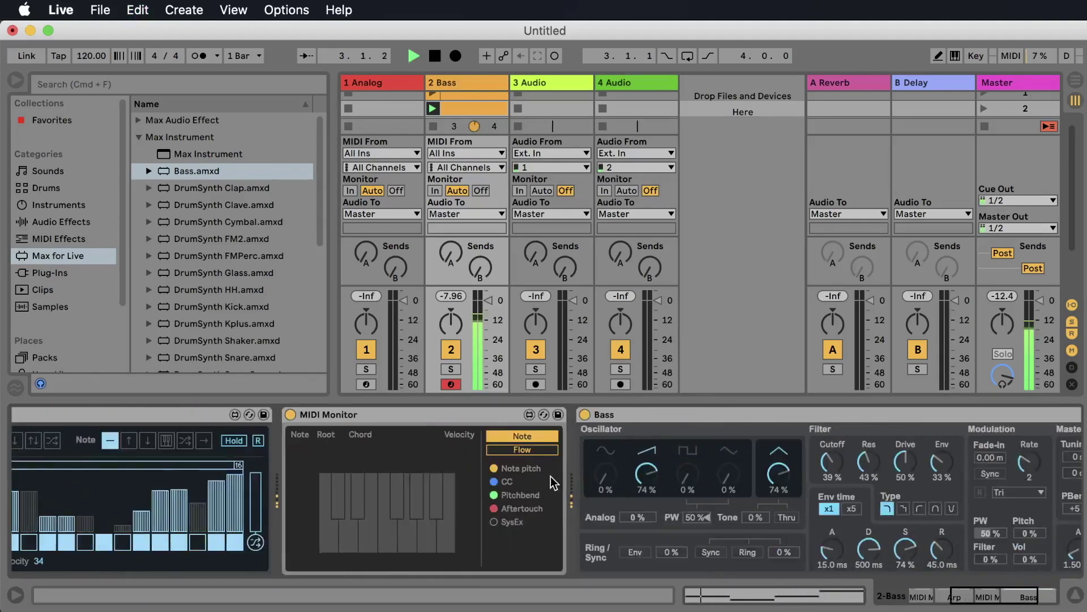
{"action": "key", "text": "space"}
- Select the first MIDI Monitor, Arp and second MIDI Monitor devices in turn
{"action": "left_click", "coordinate": [195, 417]}
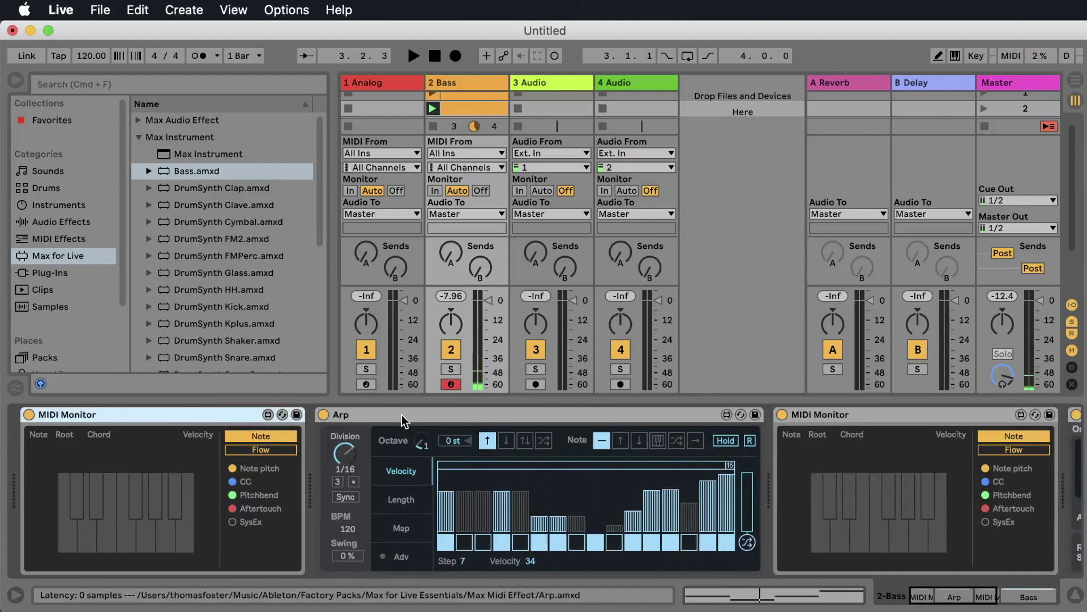
{"action": "left_click", "coordinate": [402, 415]}
{"action": "left_click", "coordinate": [858, 413]}
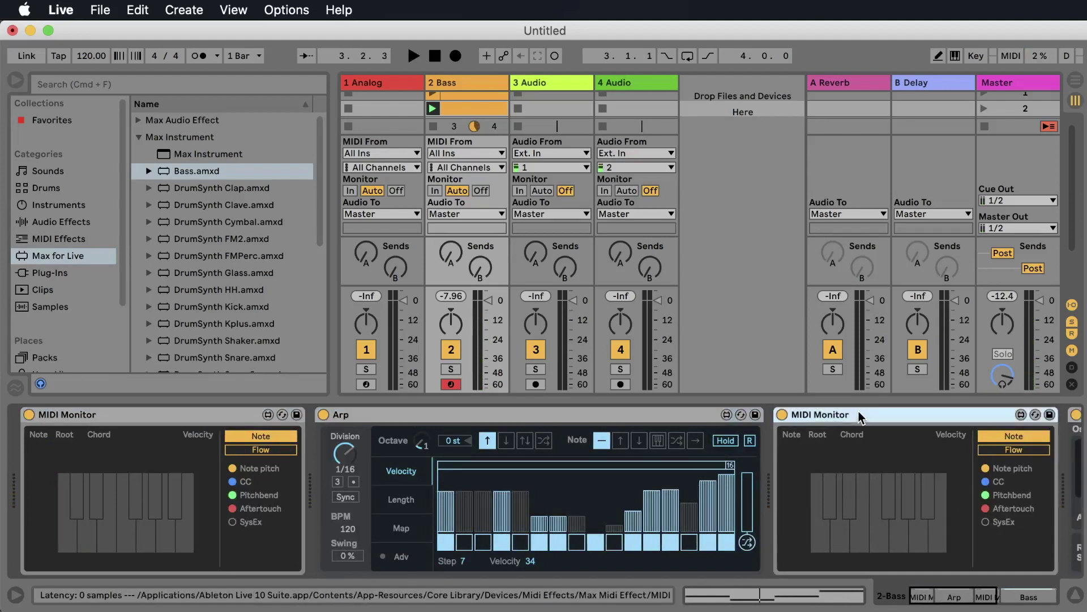
{"action": "left_click", "coordinate": [464, 422]}
{"action": "left_click", "coordinate": [240, 417]}
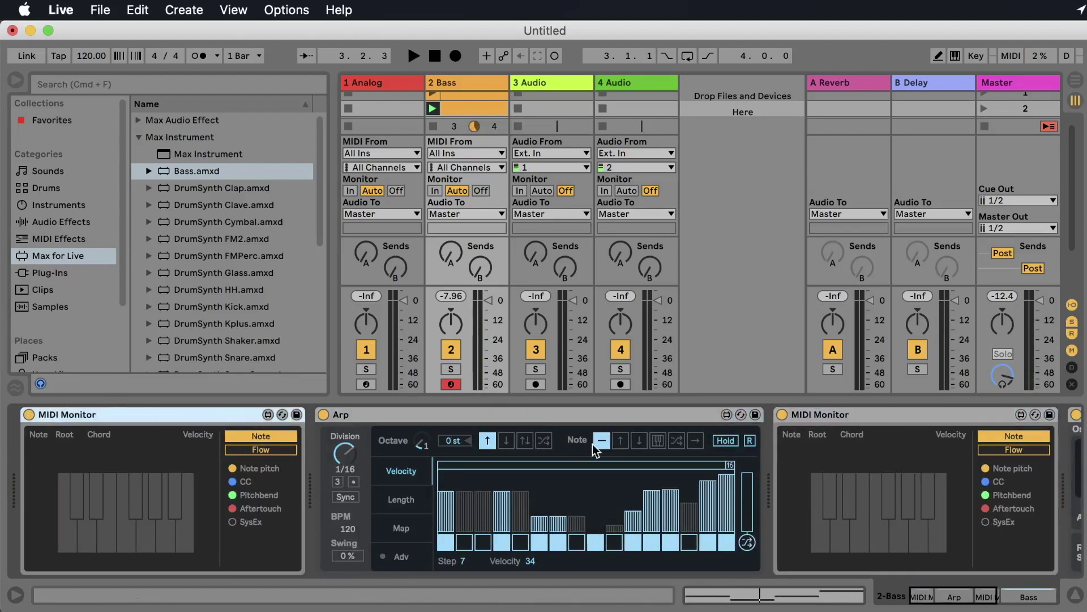
{"action": "left_click", "coordinate": [450, 416]}
{"action": "left_click", "coordinate": [205, 417]}
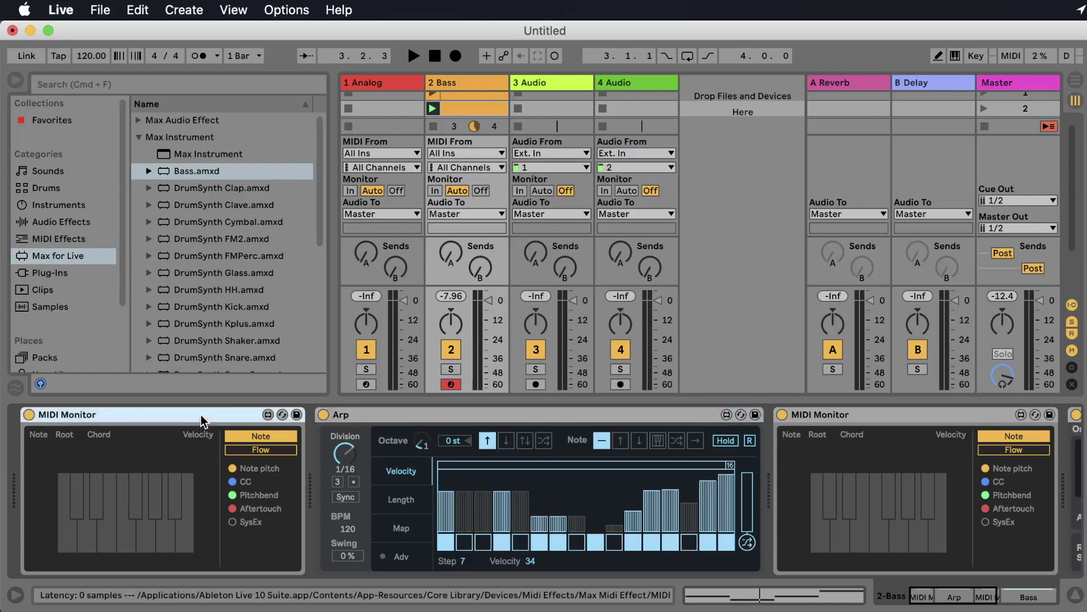
{"action": "left_click", "coordinate": [413, 417]}
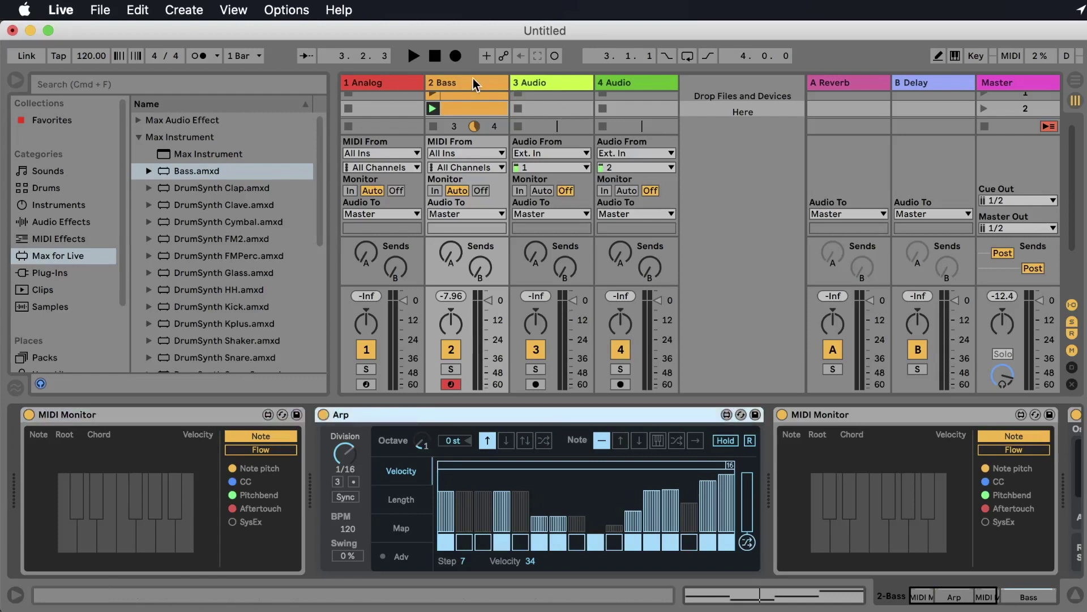
- Select Bass.amxd in the browser, then return to 2 Bass with the Bass synth selected
{"action": "left_click", "coordinate": [189, 171]}
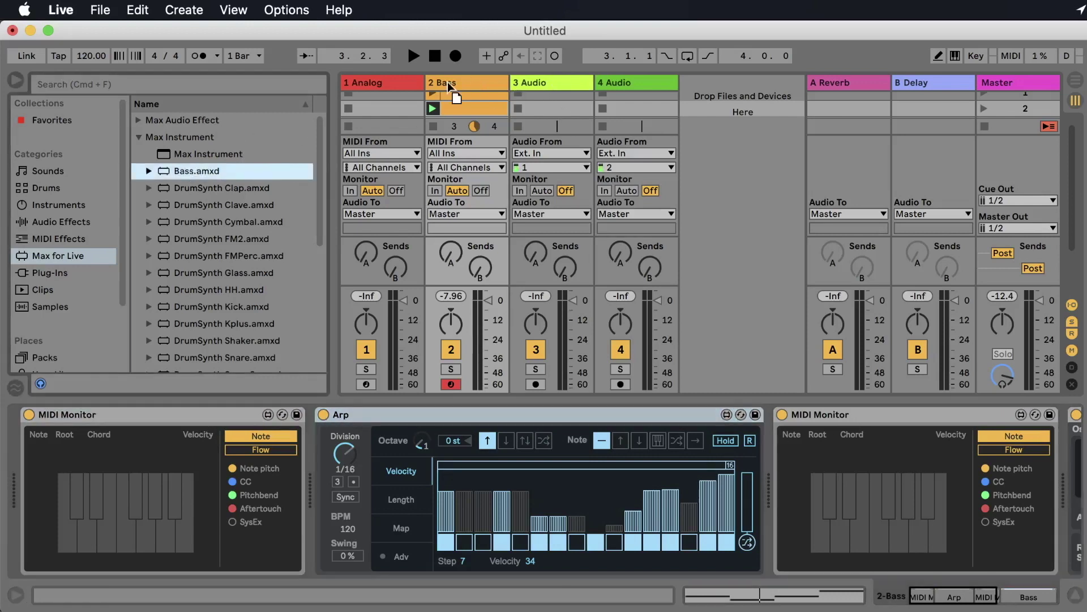
{"action": "left_click", "coordinate": [553, 84]}
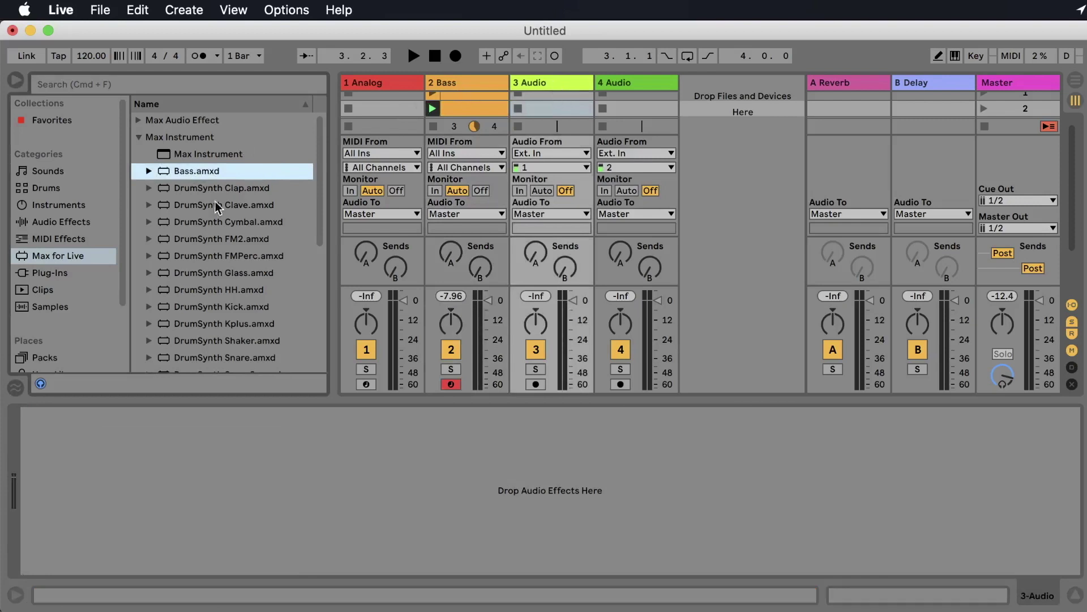
{"action": "left_click", "coordinate": [454, 85]}
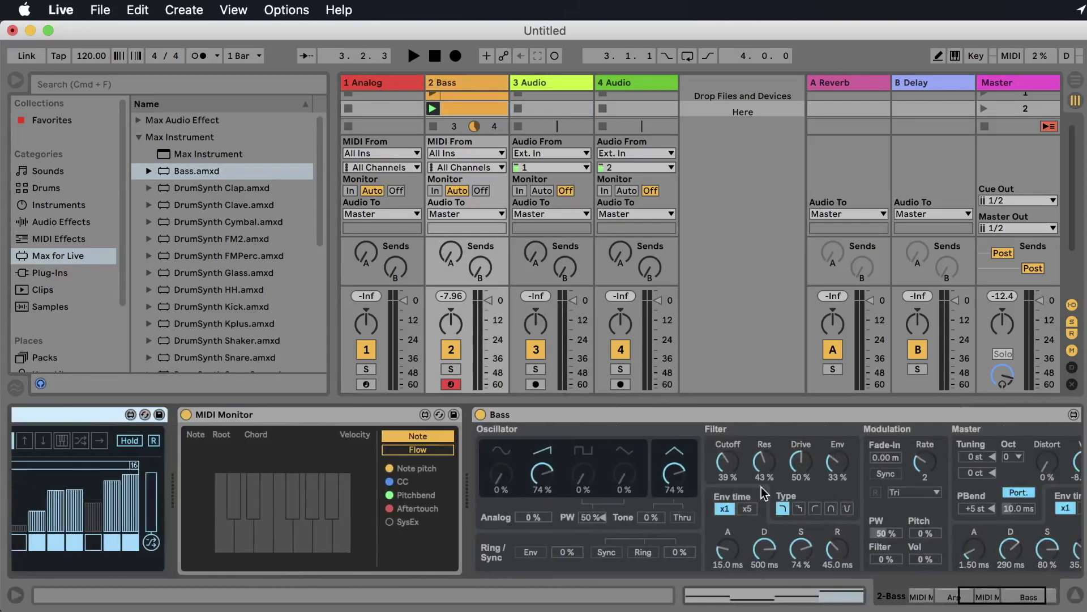
{"action": "left_click", "coordinate": [607, 419]}
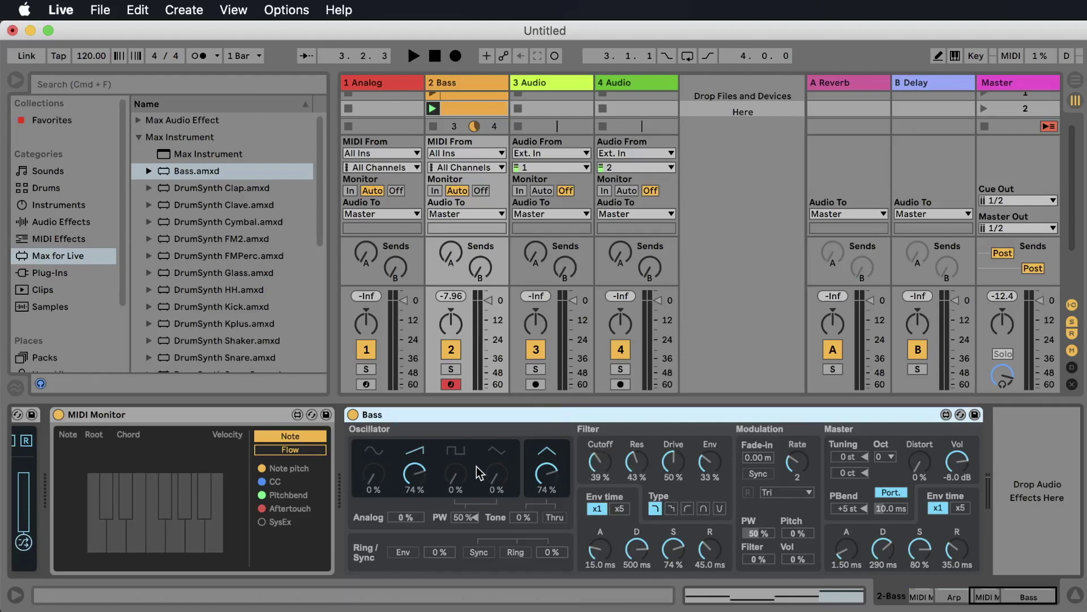
- Try dropping Bass.amxd on 3 Audio, then expand Max Audio Effect and reshow 2 Bass
{"action": "left_click", "coordinate": [186, 171]}
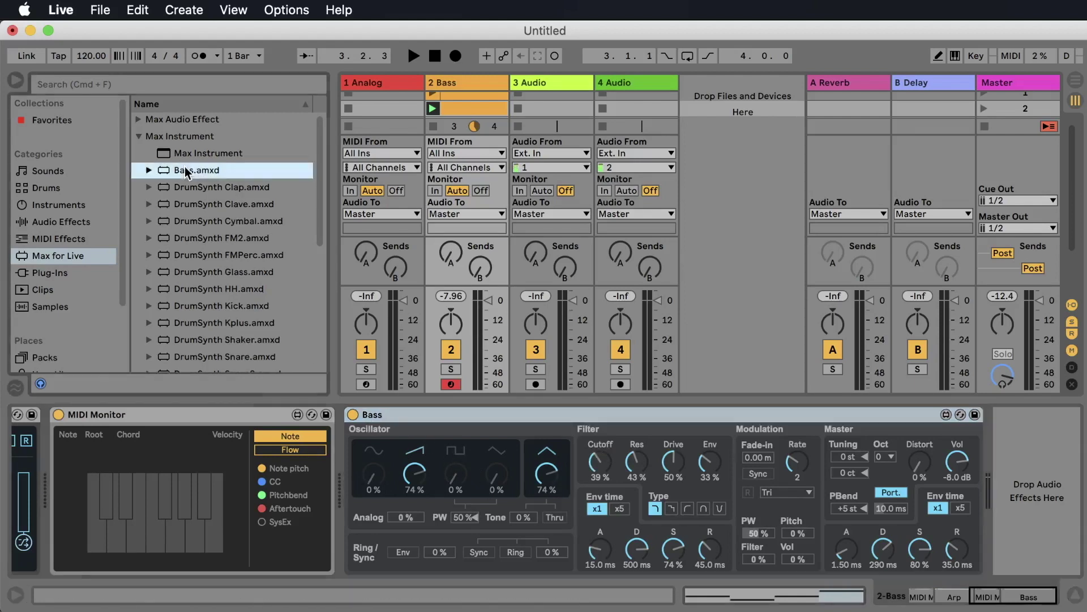
{"action": "left_click_drag", "start_coordinate": [183, 172], "coordinate": [547, 85]}
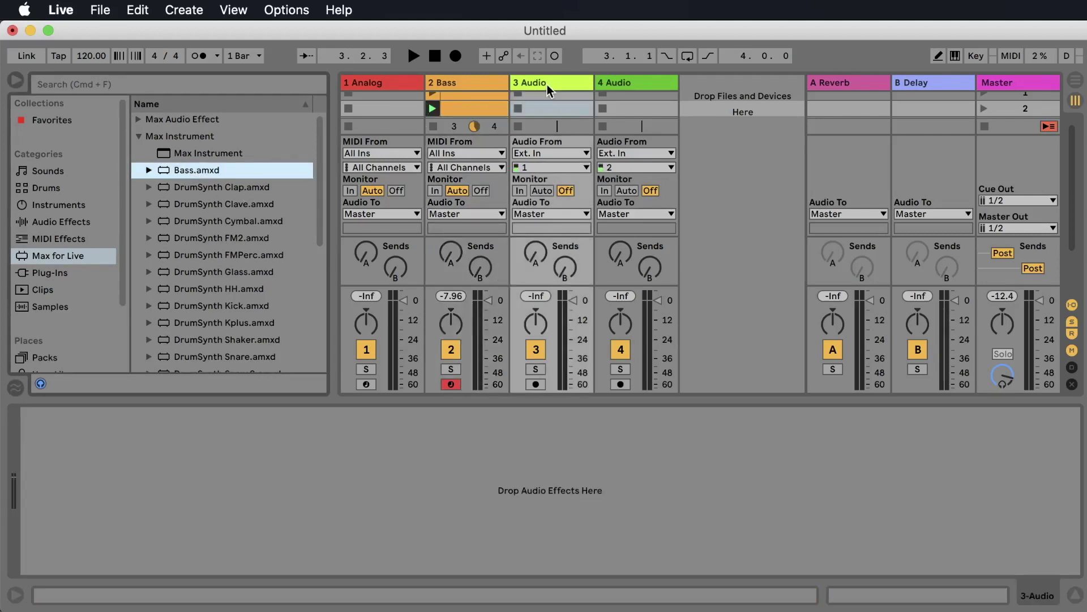
{"action": "left_click", "coordinate": [139, 137]}
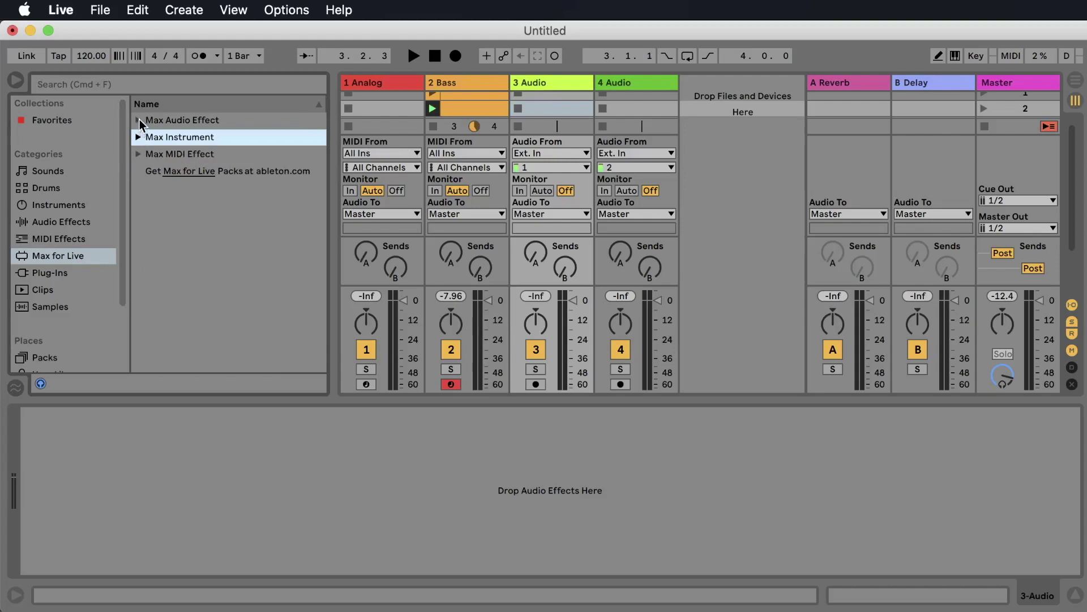
{"action": "left_click", "coordinate": [139, 120]}
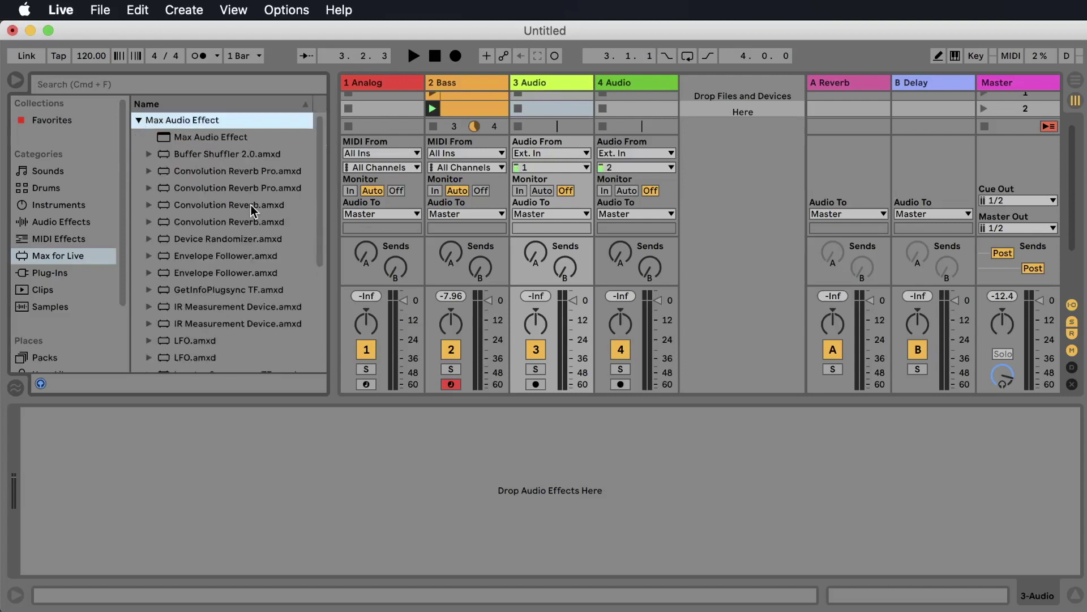
{"action": "left_click", "coordinate": [468, 84]}
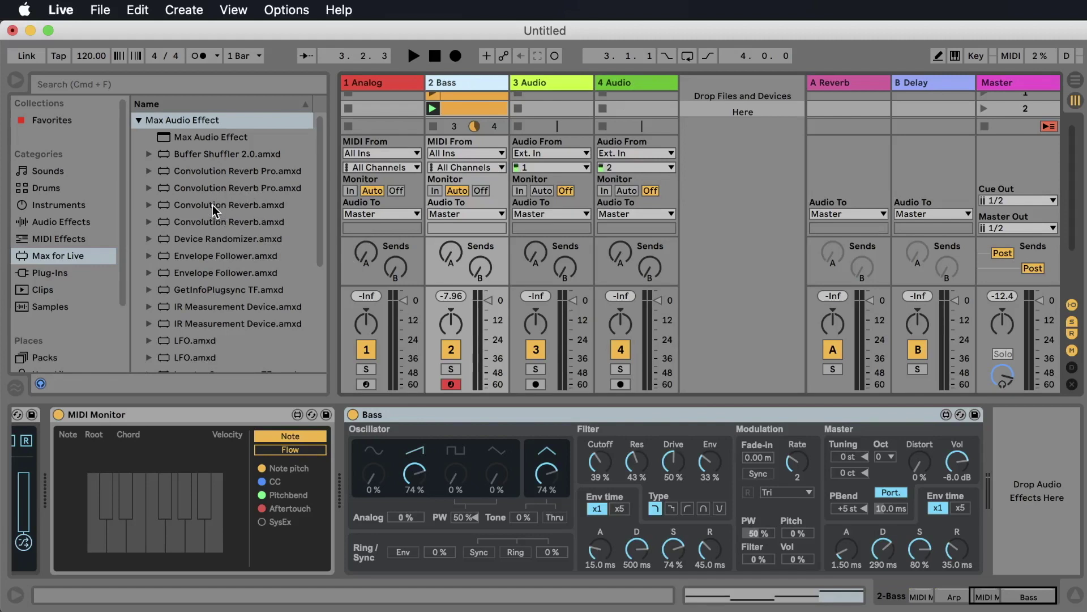
- Insert Convolution Reverb after the Bass synth and list its presets
{"action": "left_click_drag", "start_coordinate": [215, 211], "coordinate": [819, 445]}
{"action": "left_click_drag", "start_coordinate": [956, 463], "coordinate": [959, 463]}
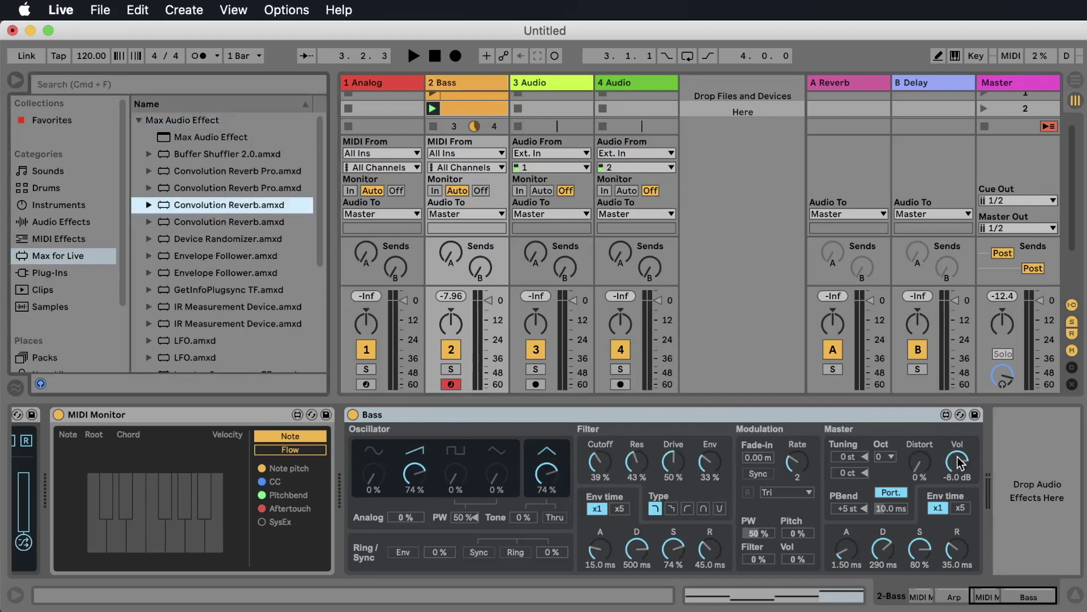
{"action": "left_click_drag", "start_coordinate": [234, 205], "coordinate": [961, 419]}
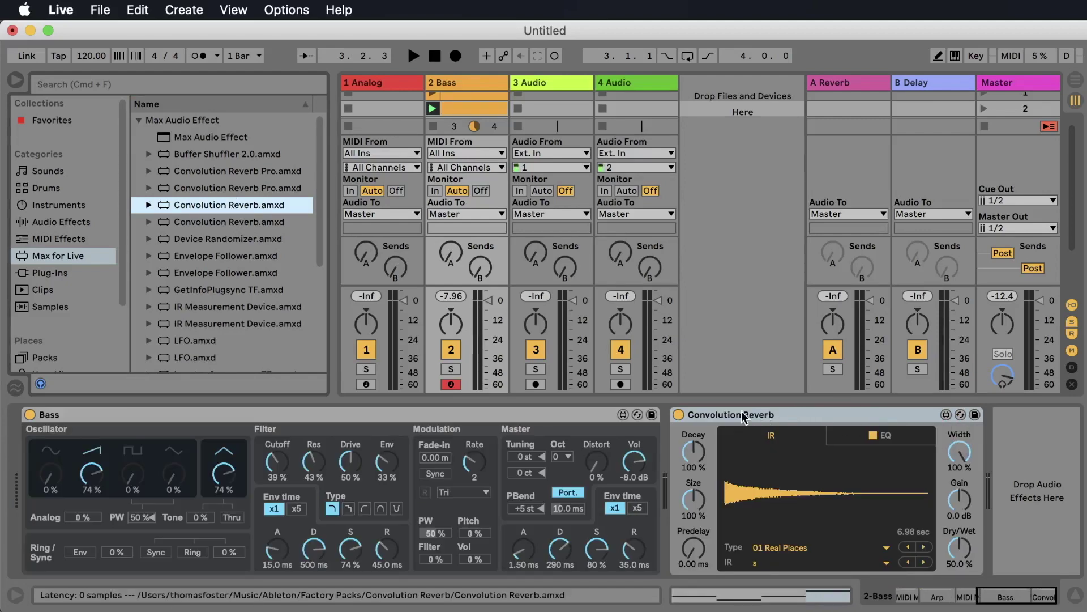
{"action": "left_click", "coordinate": [962, 420]}
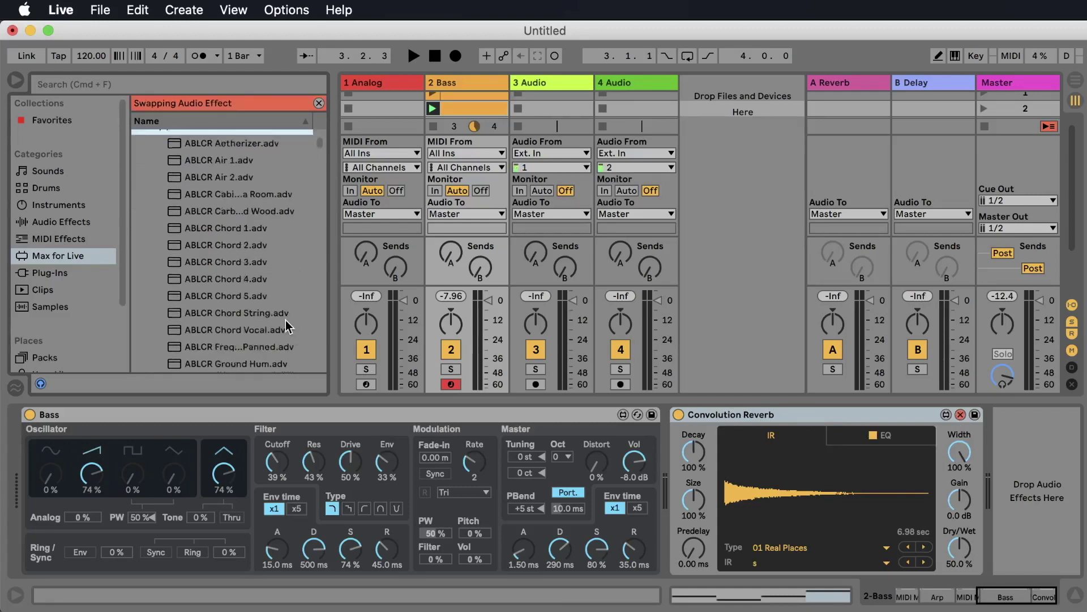
- Play the bass and briefly switch the reverb off and on to compare
{"action": "scroll", "coordinate": [286, 326], "scroll_direction": "down", "scroll_amount": 20}
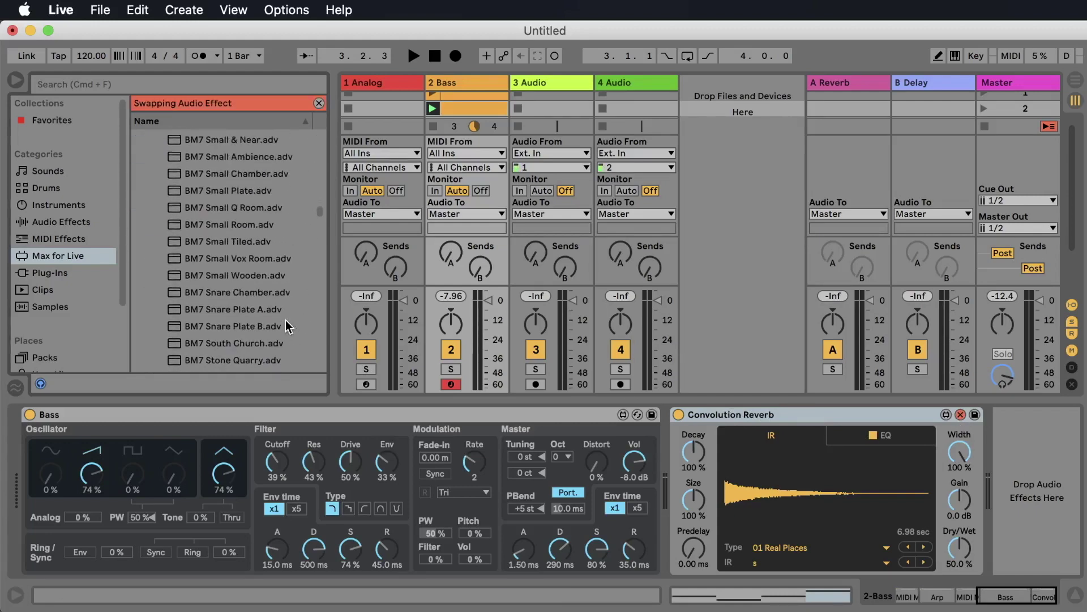
{"action": "scroll", "coordinate": [286, 326], "scroll_direction": "down", "scroll_amount": 20}
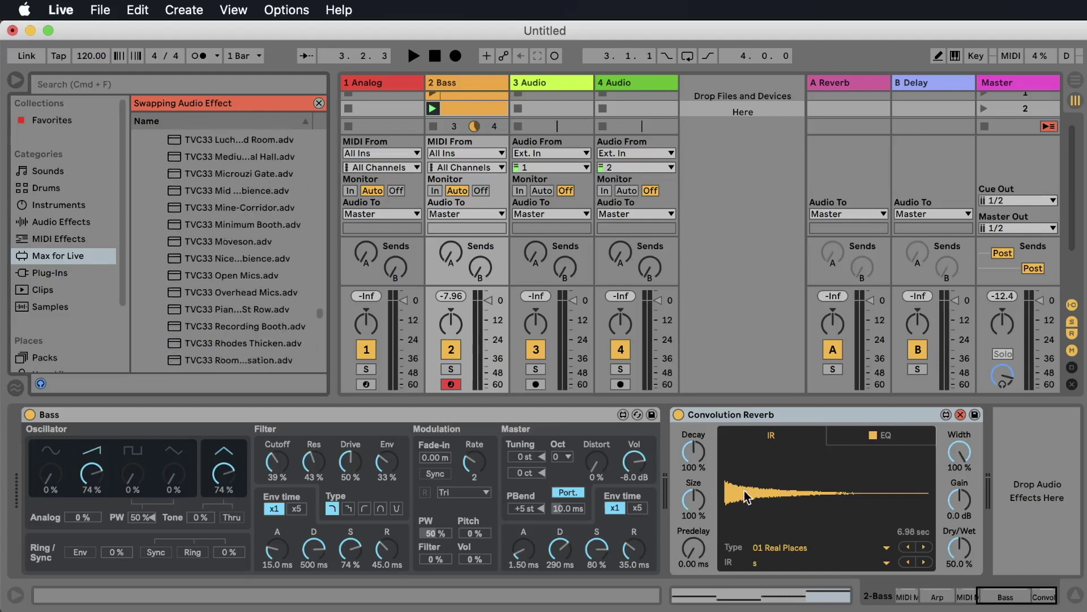
{"action": "scroll", "coordinate": [257, 341], "scroll_direction": "down", "scroll_amount": 10}
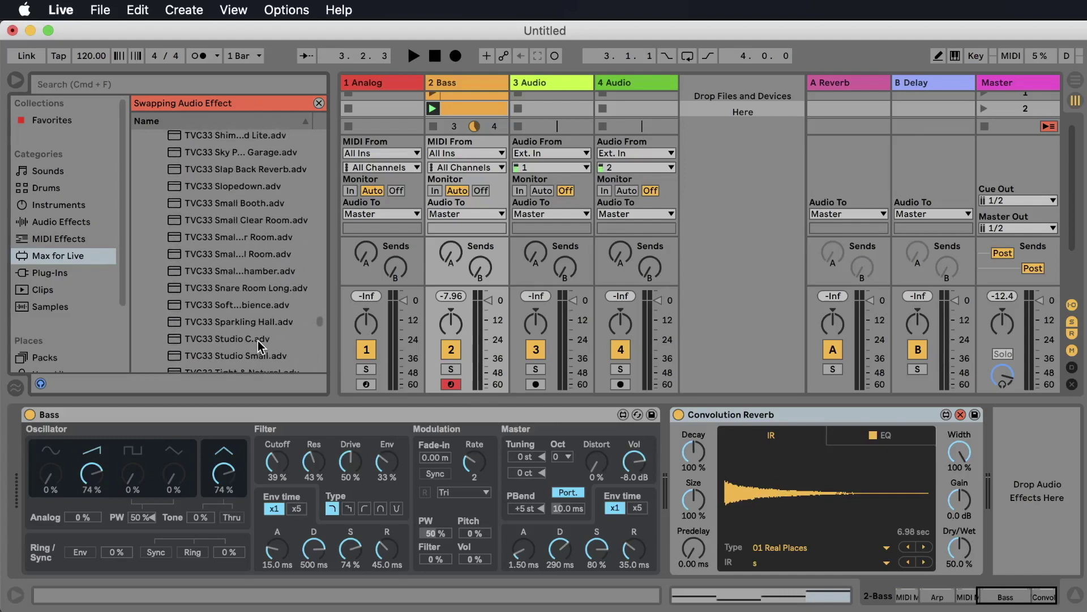
{"action": "key", "text": "space"}
{"action": "left_click", "coordinate": [678, 415]}
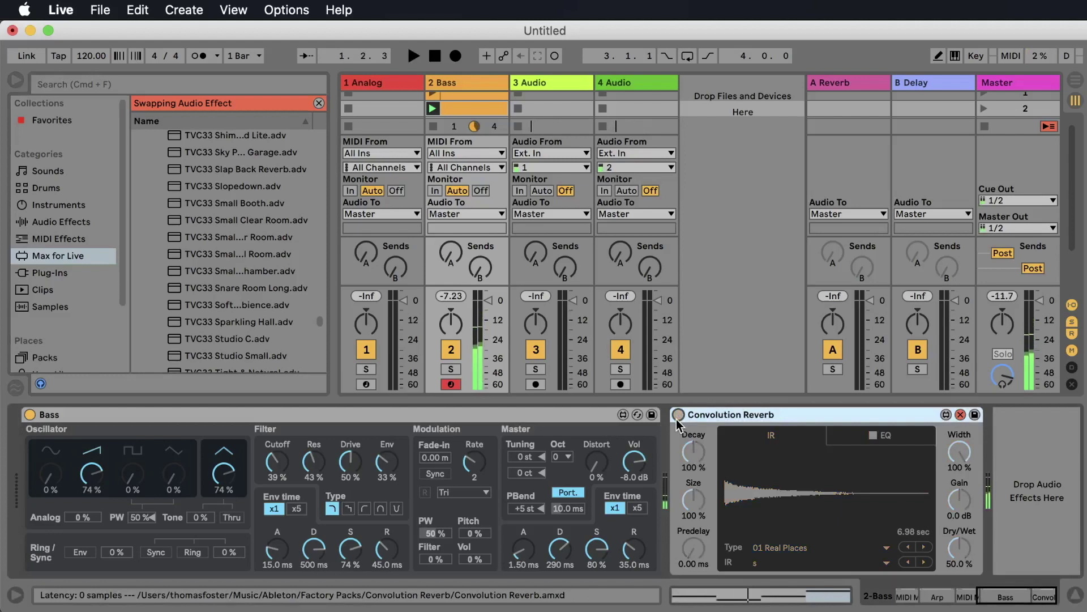
{"action": "left_click", "coordinate": [679, 414]}
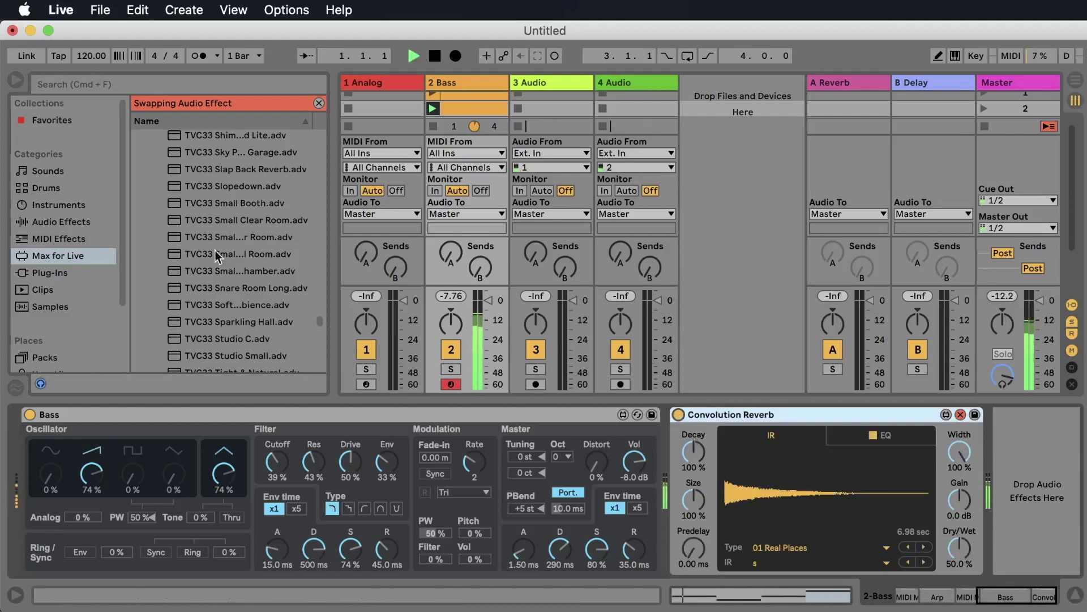
- Audition the TVC33 3 Car Garage, Swede Plate 1.0s and Swede Plate 2.5s reverbs
{"action": "scroll", "coordinate": [256, 244], "scroll_direction": "up", "scroll_amount": 10}
{"action": "scroll", "coordinate": [256, 244], "scroll_direction": "up", "scroll_amount": 5}
{"action": "double_click", "coordinate": [233, 217]}
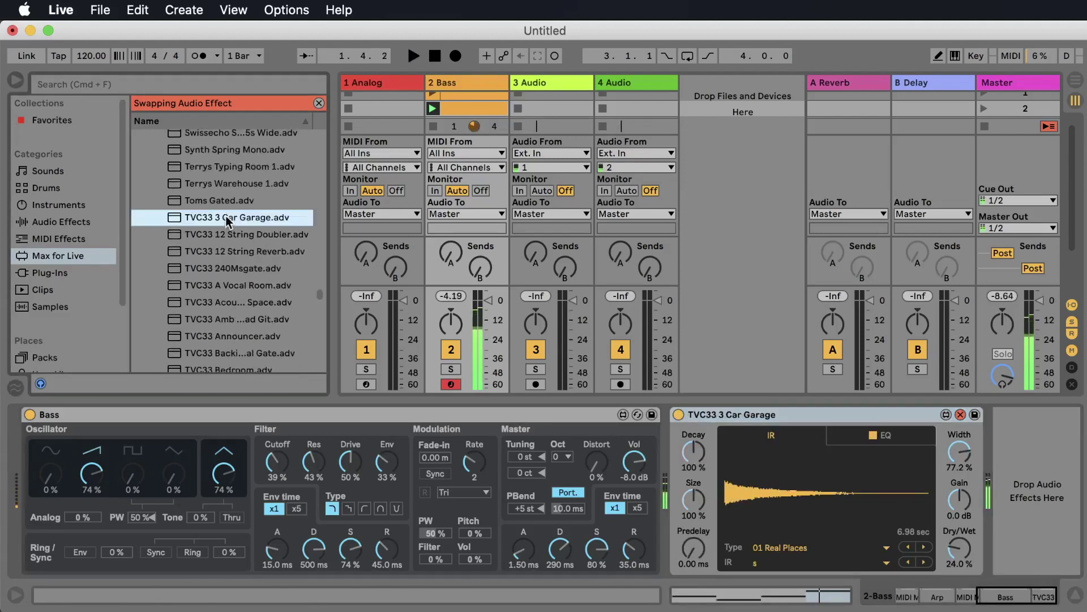
{"action": "scroll", "coordinate": [239, 241], "scroll_direction": "up", "scroll_amount": 5}
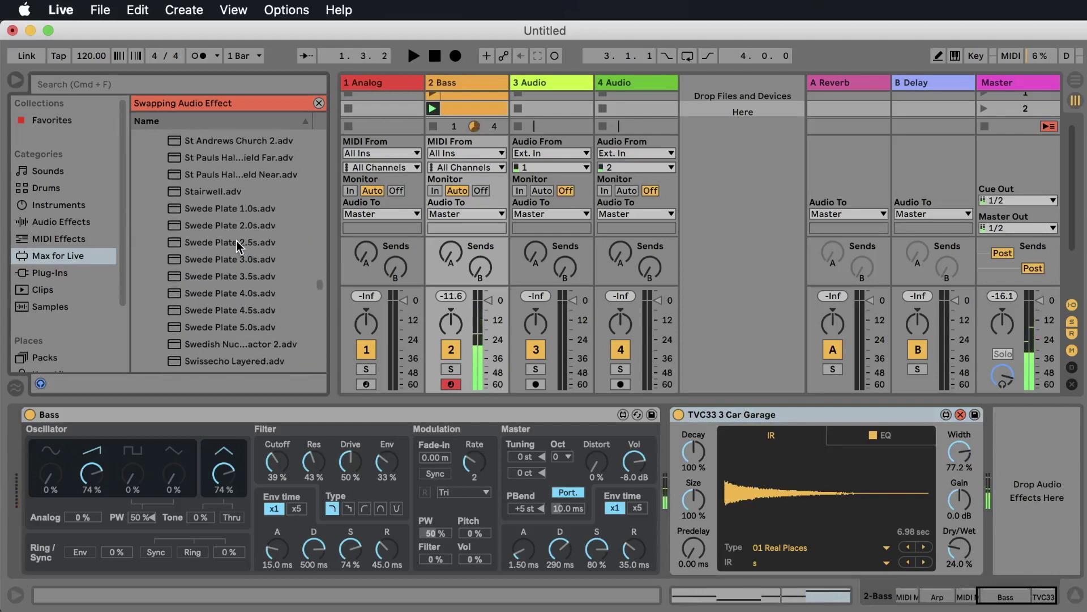
{"action": "left_click", "coordinate": [238, 244]}
{"action": "left_click", "coordinate": [211, 280]}
{"action": "key", "text": "space"}
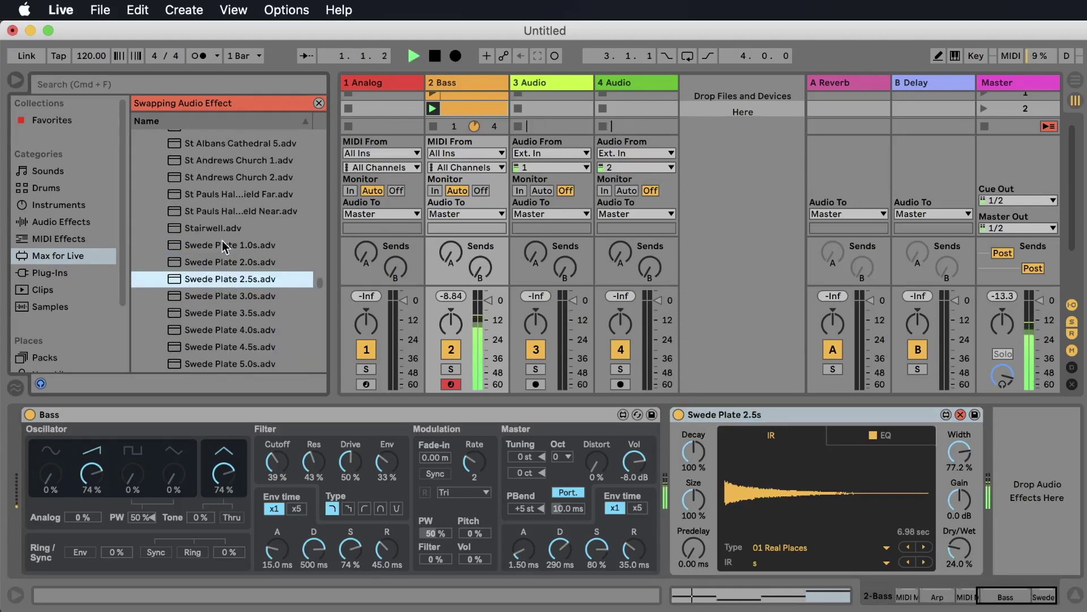
{"action": "key", "text": "space"}
- Try St Pauls Hall Huddersfield Far, settle on Q2496 Church, then collapse the preset folder
{"action": "left_click", "coordinate": [251, 193]}
{"action": "scroll", "coordinate": [252, 198], "scroll_direction": "up", "scroll_amount": 5}
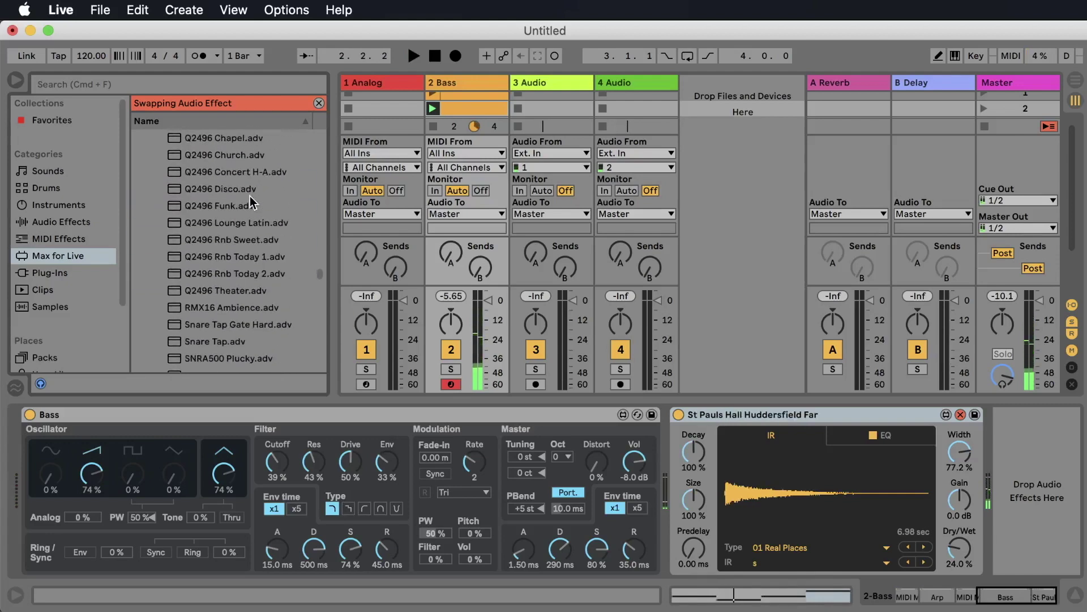
{"action": "scroll", "coordinate": [251, 201], "scroll_direction": "up", "scroll_amount": 1}
{"action": "left_click", "coordinate": [231, 176]}
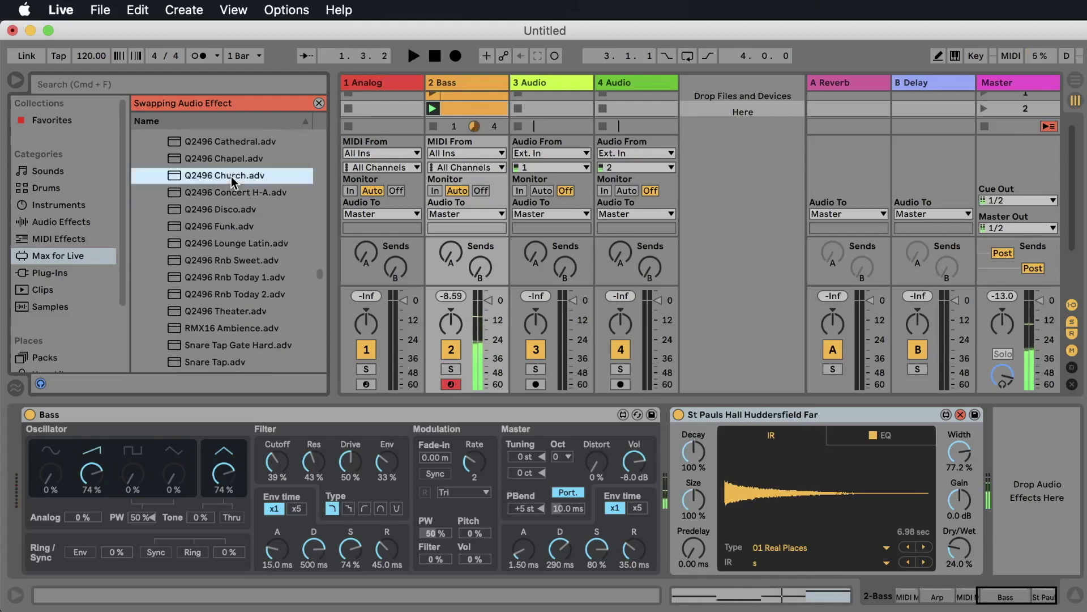
{"action": "key", "text": "space"}
{"action": "scroll", "coordinate": [249, 215], "scroll_direction": "up", "scroll_amount": 15}
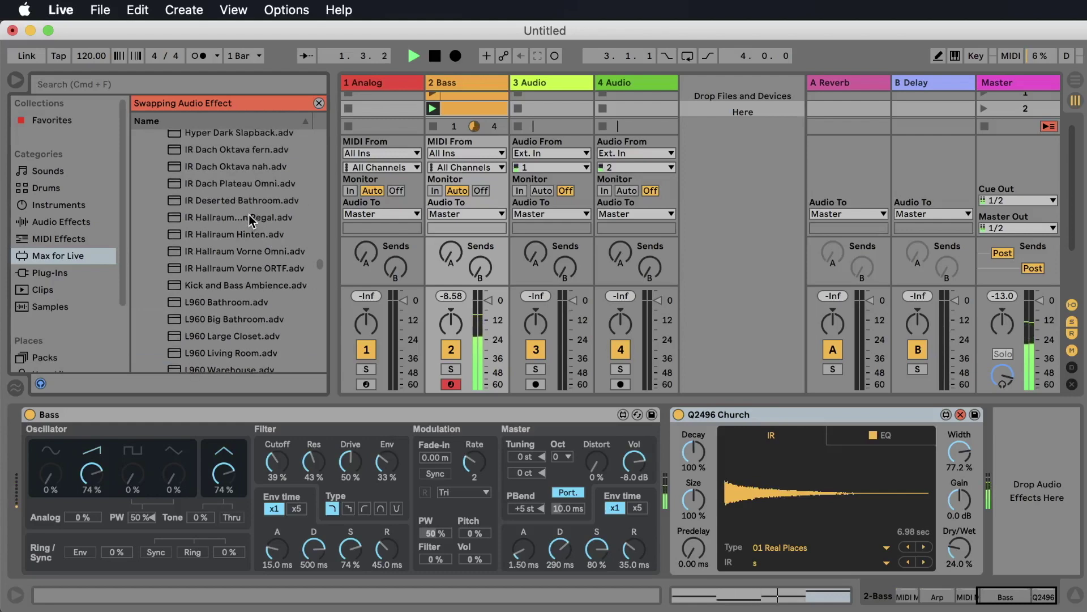
{"action": "scroll", "coordinate": [249, 215], "scroll_direction": "up", "scroll_amount": 15}
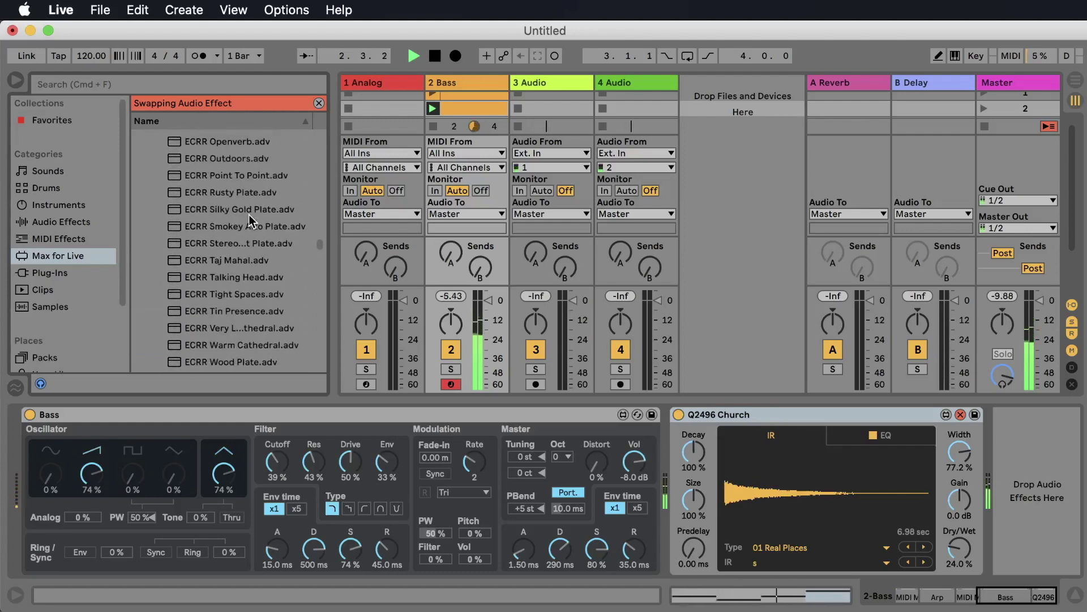
{"action": "key", "text": "space"}
{"action": "scroll", "coordinate": [249, 218], "scroll_direction": "up", "scroll_amount": 10}
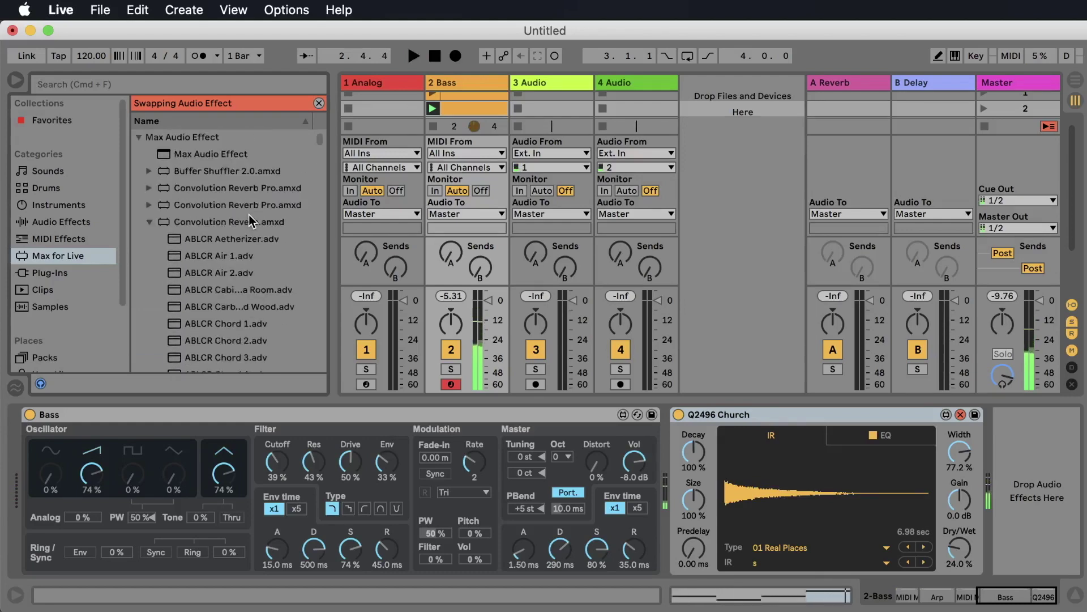
{"action": "left_click", "coordinate": [149, 223]}
{"action": "scroll", "coordinate": [198, 249], "scroll_direction": "down", "scroll_amount": 6}
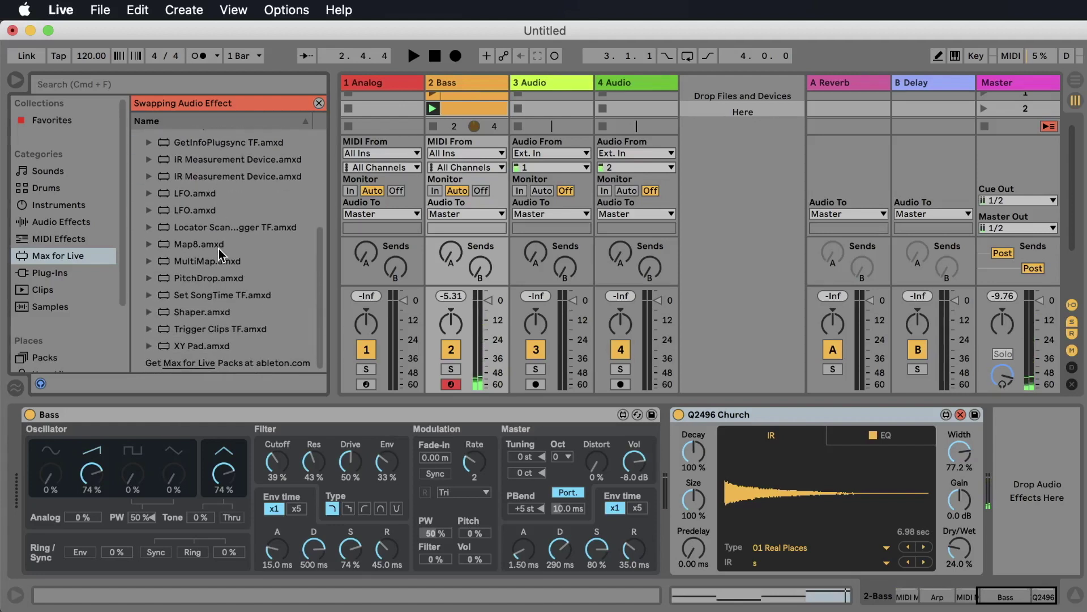
- Replace the reverb with Buffer Shuffler 2.0 on the Bass chain and start playback
{"action": "key", "text": "Delete"}
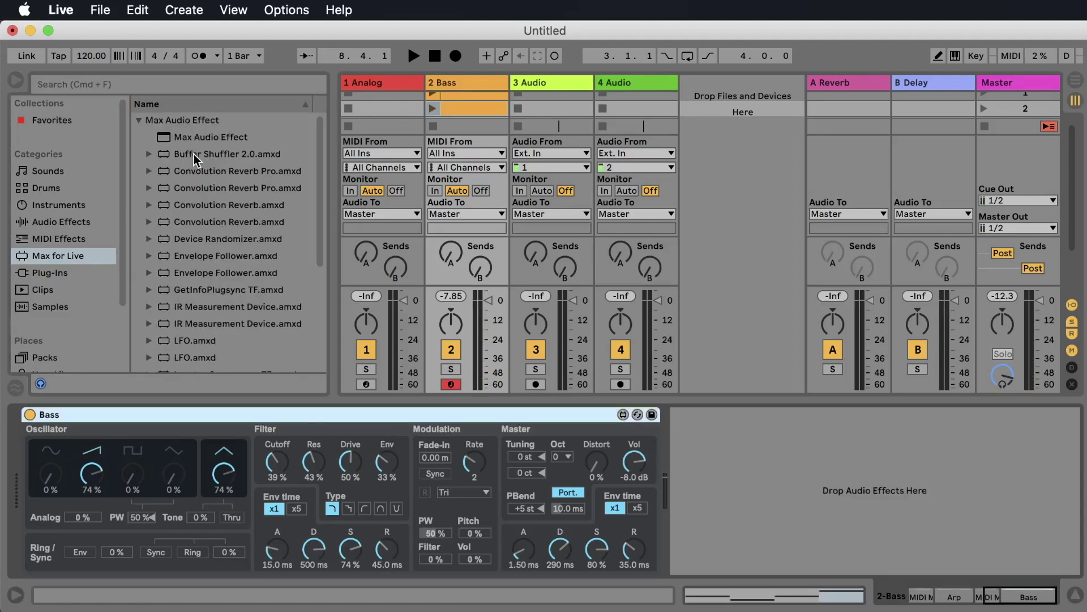
{"action": "left_click_drag", "start_coordinate": [193, 160], "coordinate": [573, 483]}
{"action": "key", "text": "space"}
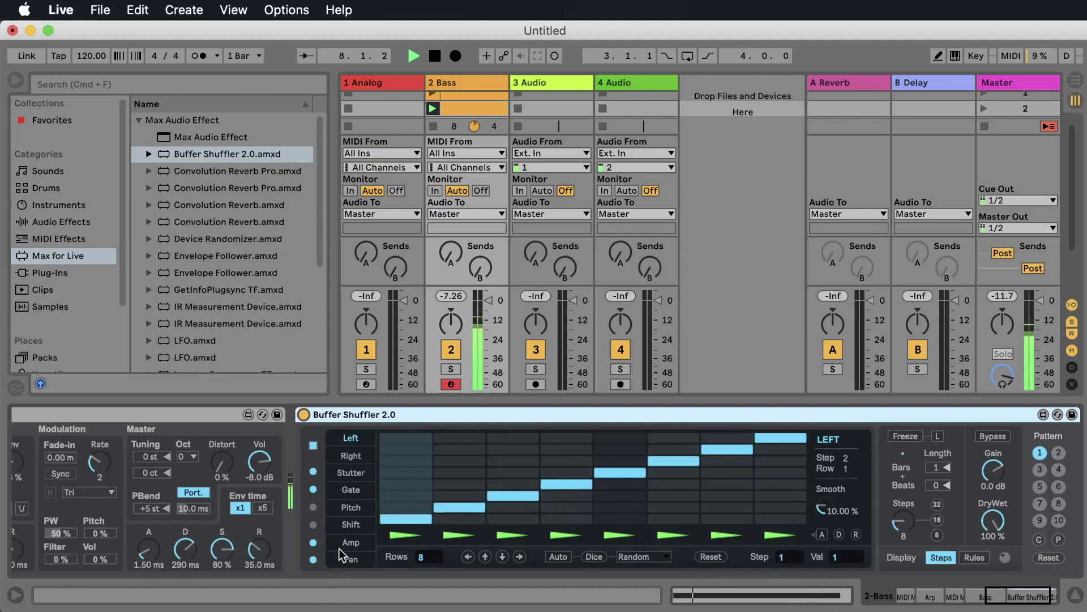
- Reshape the Pitch pattern: raise step 2, lower step 3, change steps 5–7 and raise step 8
{"action": "left_click", "coordinate": [340, 508]}
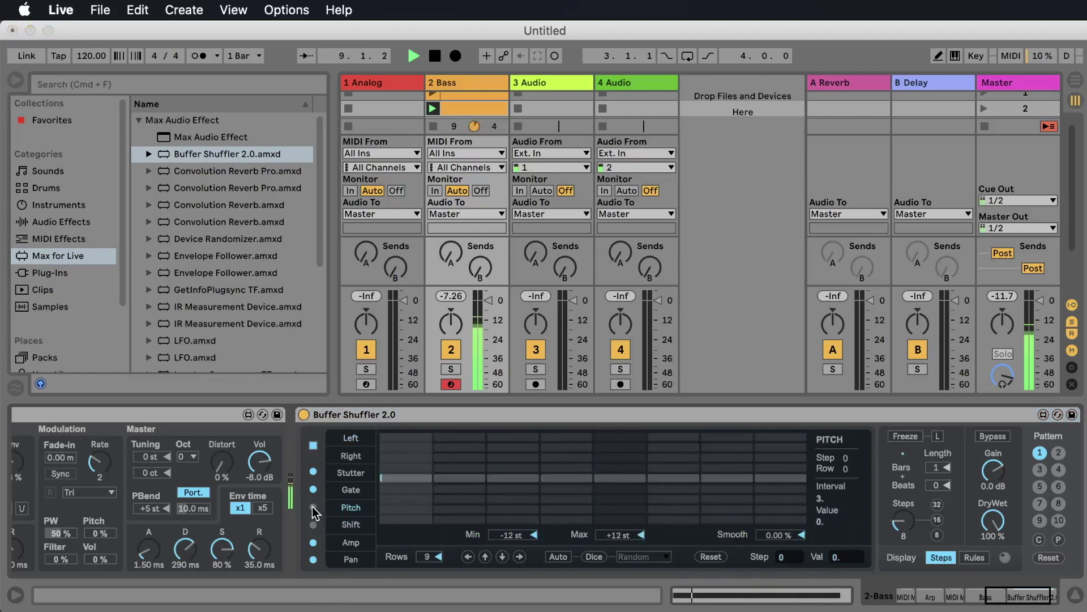
{"action": "mouse_move", "coordinate": [437, 480]}
{"action": "left_mouse_down"}
{"action": "mouse_move", "coordinate": [456, 450]}
{"action": "mouse_move", "coordinate": [458, 466]}
{"action": "mouse_move", "coordinate": [505, 506]}
{"action": "left_mouse_up"}
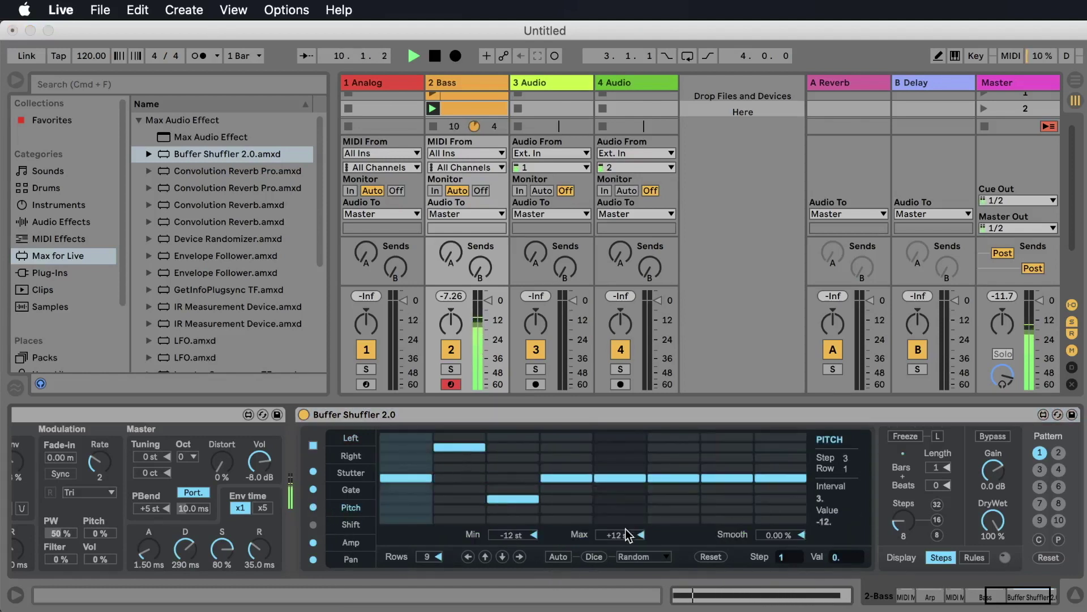
{"action": "mouse_move", "coordinate": [621, 468]}
{"action": "left_mouse_down"}
{"action": "mouse_move", "coordinate": [658, 479]}
{"action": "mouse_move", "coordinate": [682, 504]}
{"action": "mouse_move", "coordinate": [728, 522]}
{"action": "left_mouse_up"}
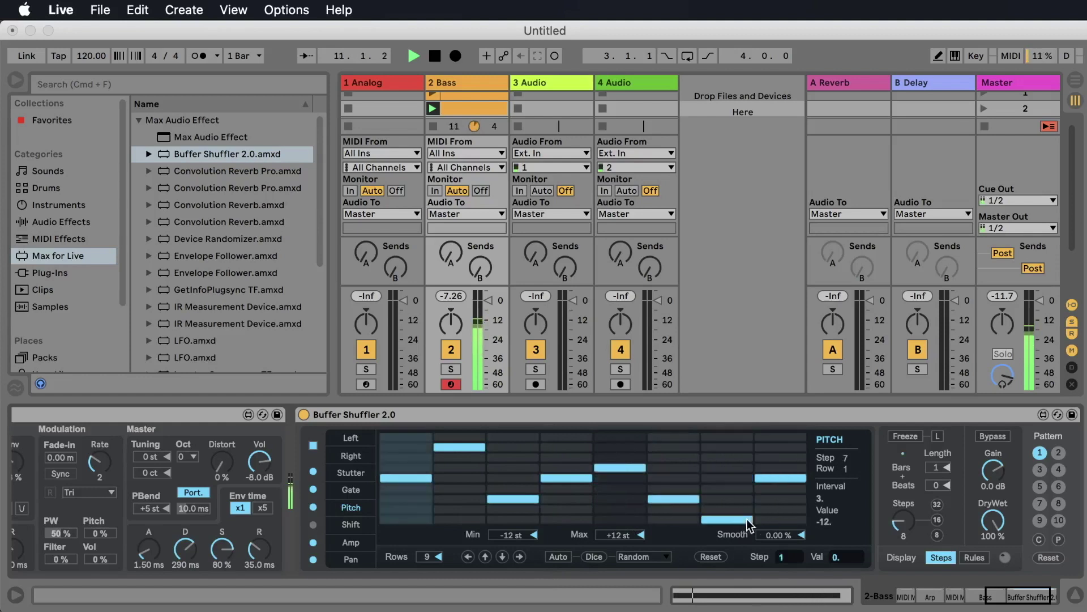
{"action": "left_click", "coordinate": [799, 457]}
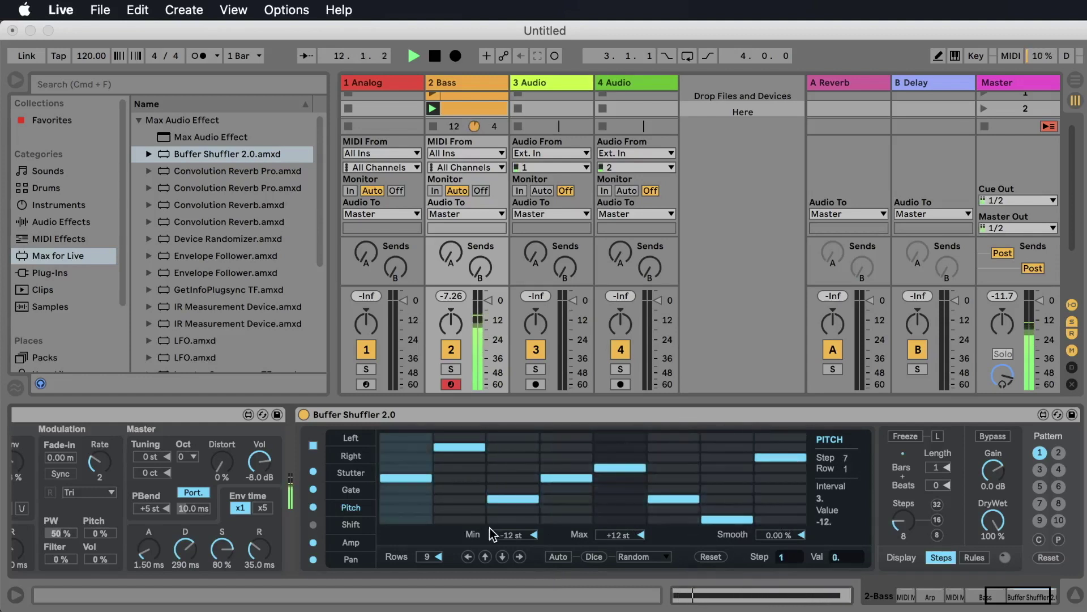
- In the Pan pattern, move steps 3 and 6 to the top row and step 5 to the bottom
{"action": "left_click", "coordinate": [351, 560]}
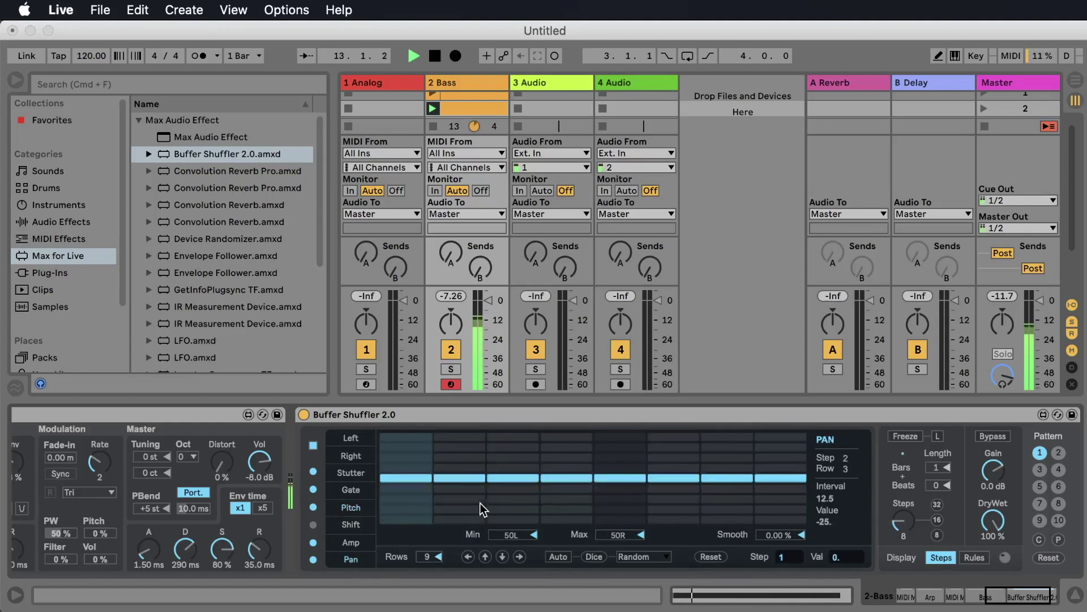
{"action": "left_click", "coordinate": [512, 437]}
{"action": "left_click", "coordinate": [617, 518]}
{"action": "left_click", "coordinate": [674, 436]}
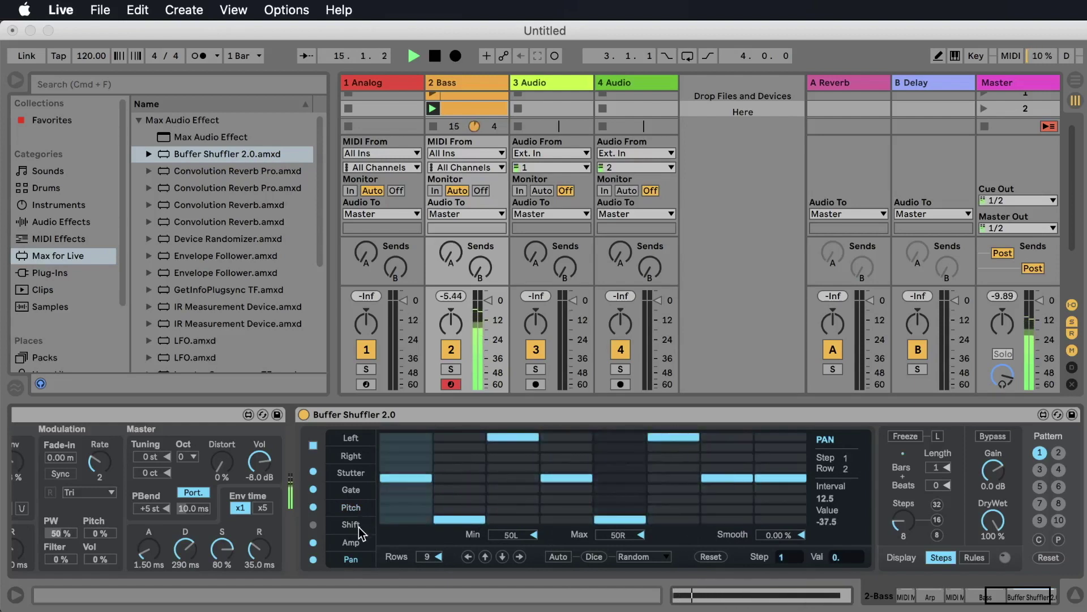
- Raise Stutter pattern steps 2, 3, 4, 7 and 8
{"action": "left_click", "coordinate": [351, 542]}
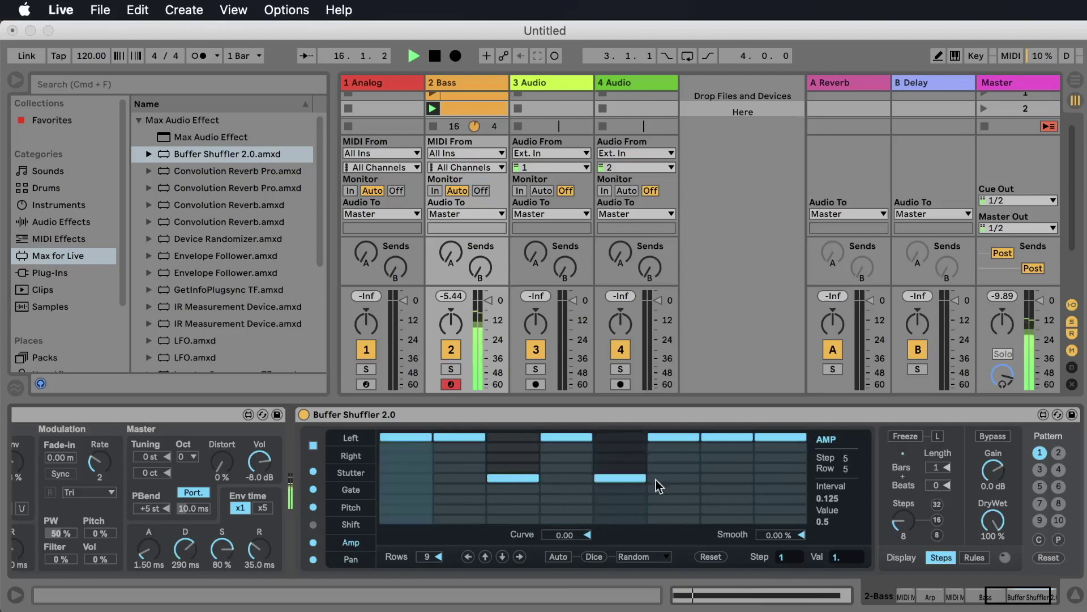
{"action": "left_click", "coordinate": [355, 474]}
{"action": "left_click", "coordinate": [554, 458]}
{"action": "left_click_drag", "start_coordinate": [727, 457], "coordinate": [774, 455]}
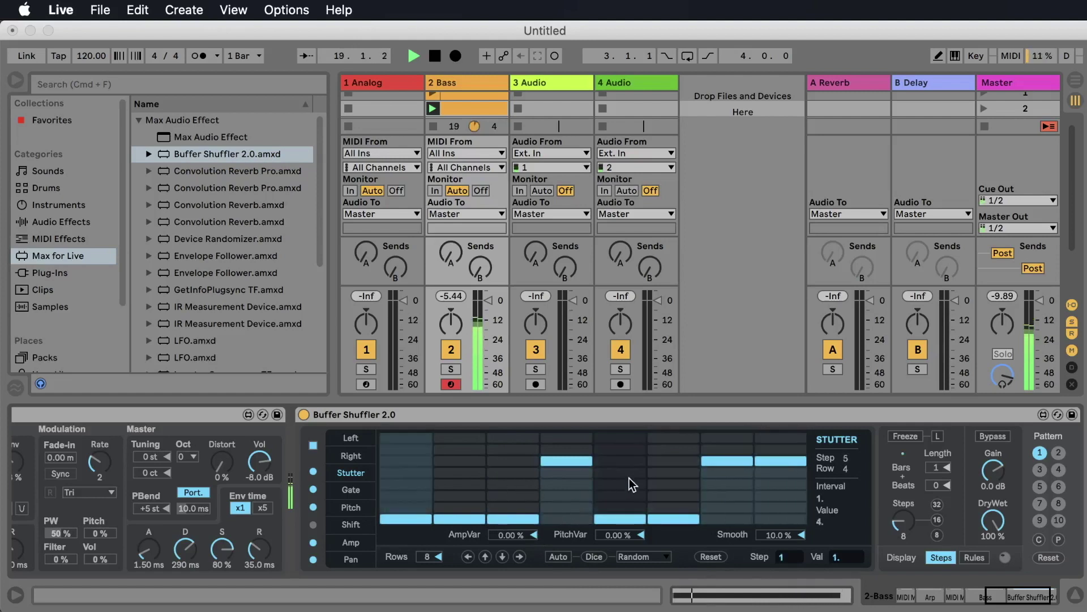
{"action": "left_click_drag", "start_coordinate": [480, 476], "coordinate": [510, 461]}
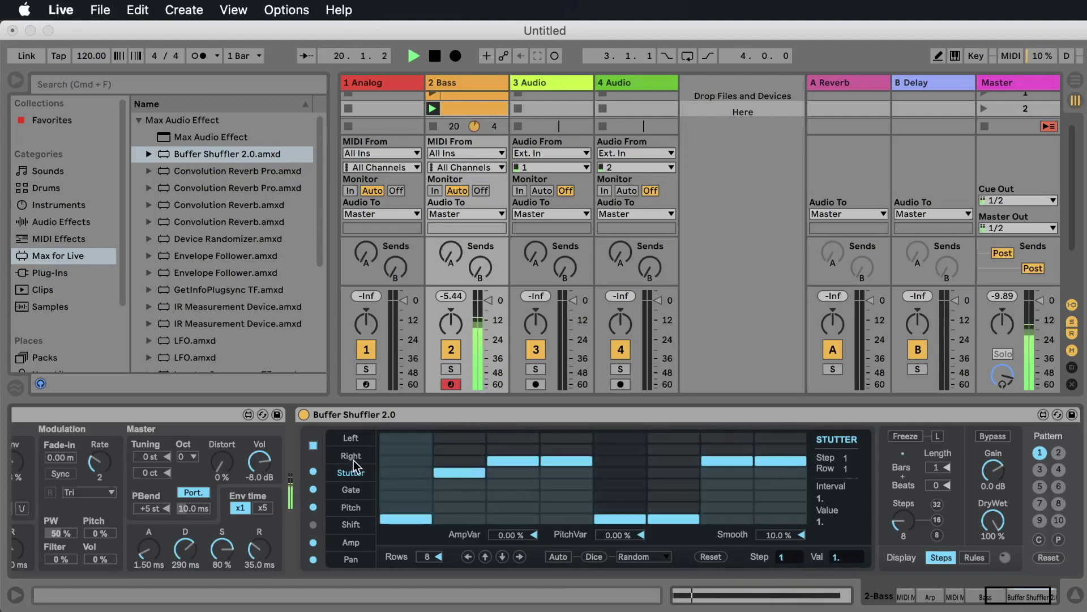
- Scroll the 2 Bass device view to its start and select the first MIDI Monitor
{"action": "scroll", "coordinate": [244, 438], "scroll_direction": "left", "scroll_amount": 15}
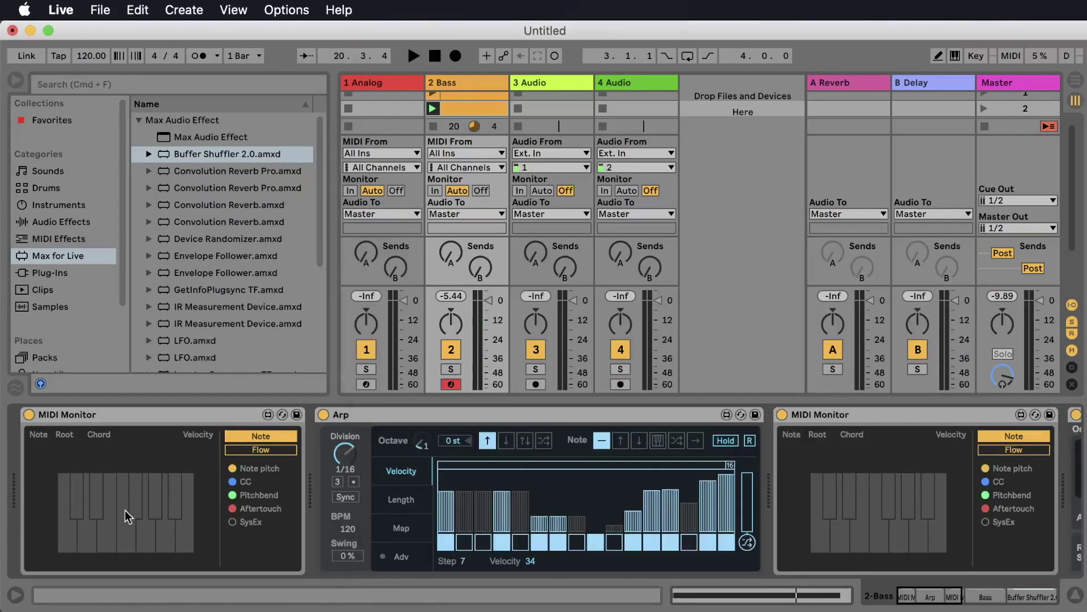
{"action": "scroll", "coordinate": [652, 492], "scroll_direction": "right", "scroll_amount": 15}
{"action": "scroll", "coordinate": [628, 485], "scroll_direction": "left", "scroll_amount": 10}
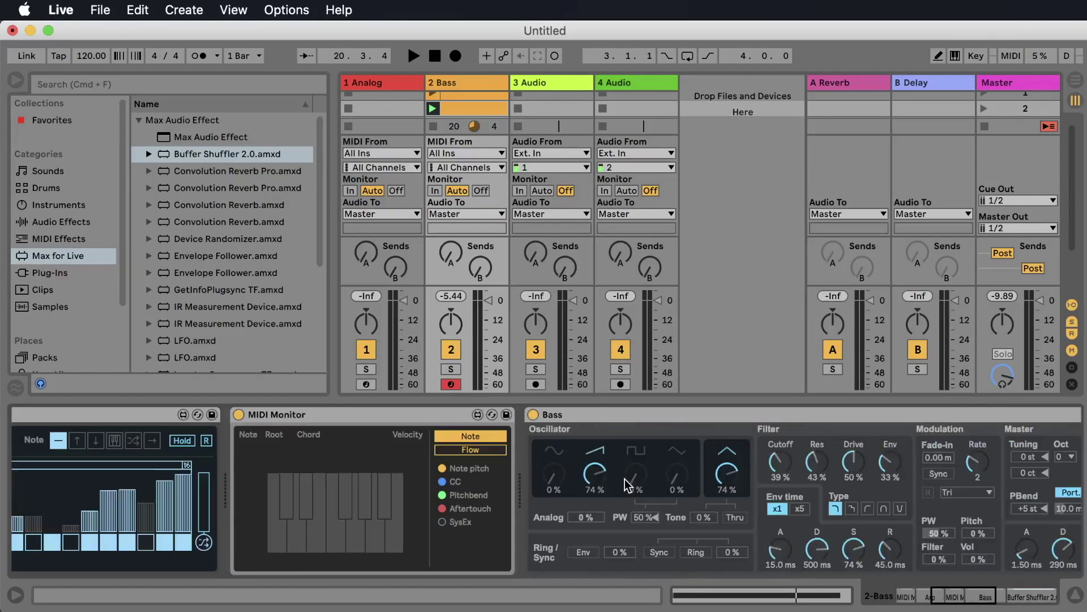
{"action": "scroll", "coordinate": [624, 486], "scroll_direction": "left", "scroll_amount": 10}
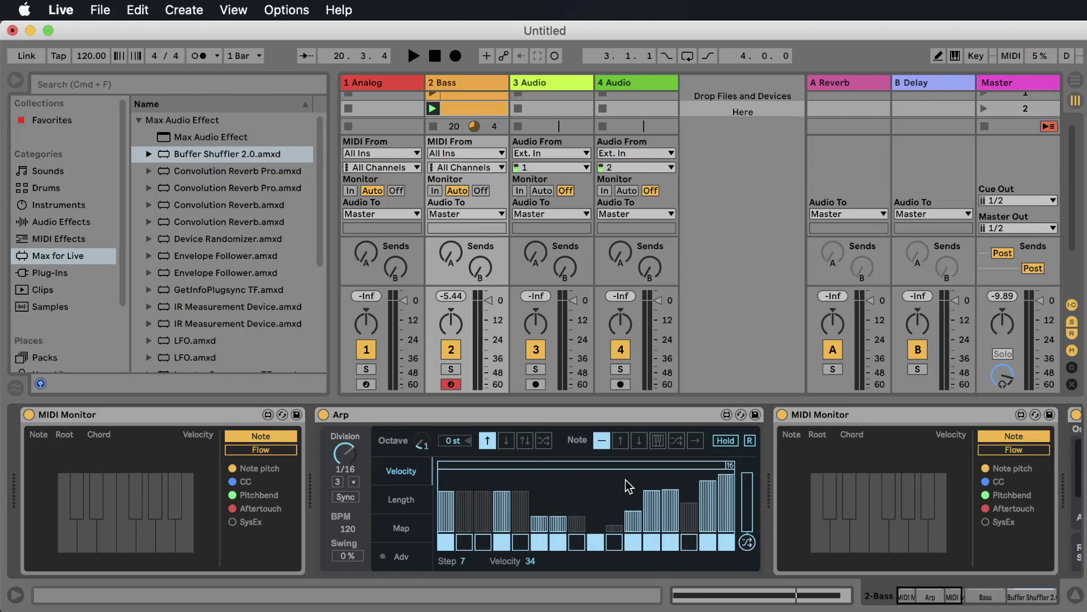
{"action": "left_click", "coordinate": [215, 418]}
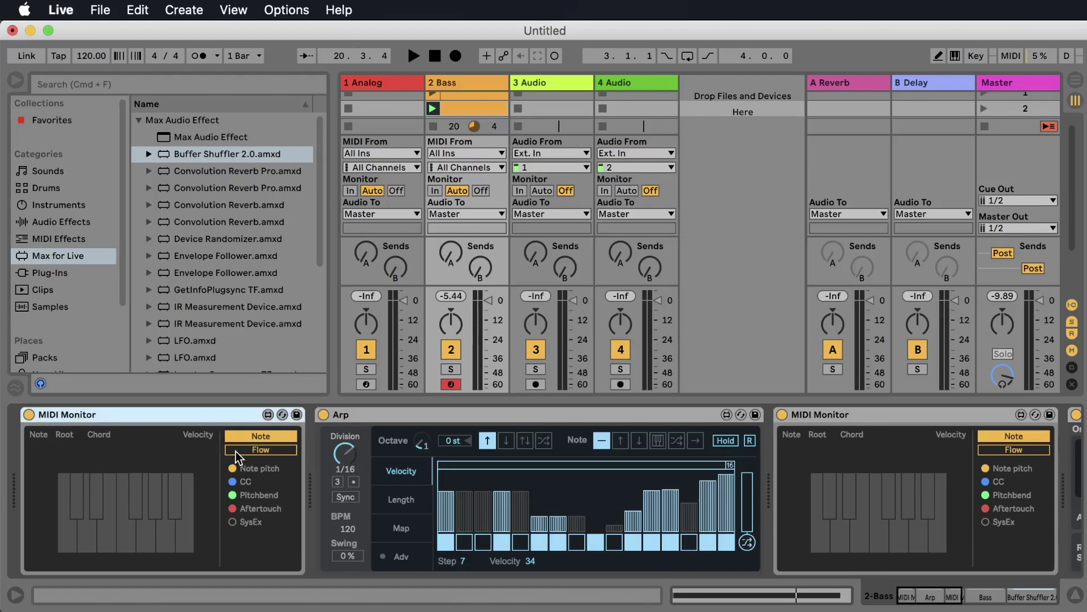
- Launch the MIDI Monitor in Max and drag its window to nearly full screen
{"action": "left_click", "coordinate": [268, 416]}
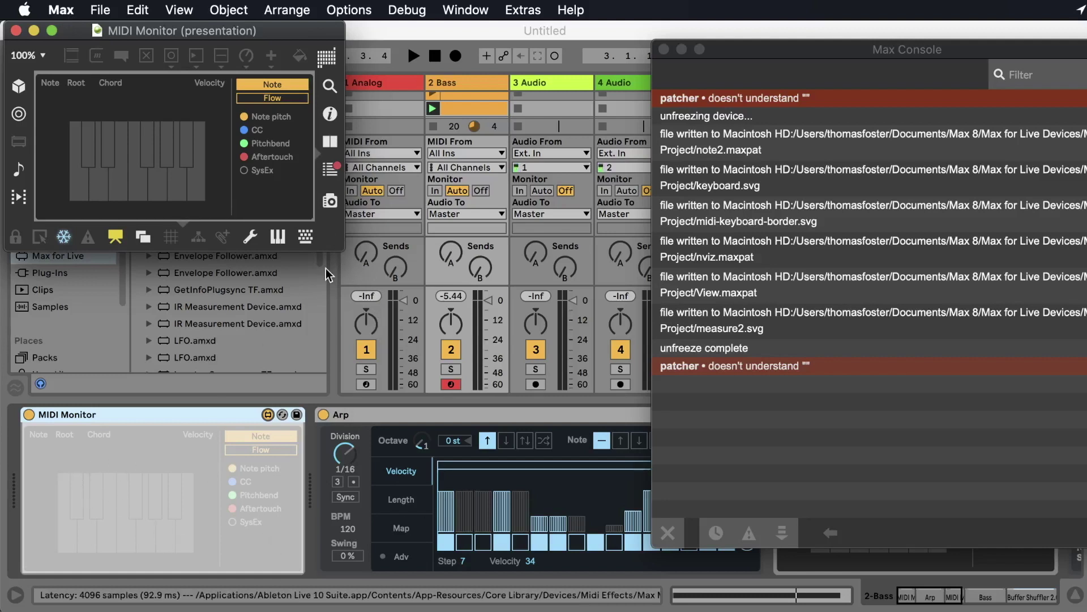
{"action": "left_click_drag", "start_coordinate": [342, 254], "coordinate": [1058, 527]}
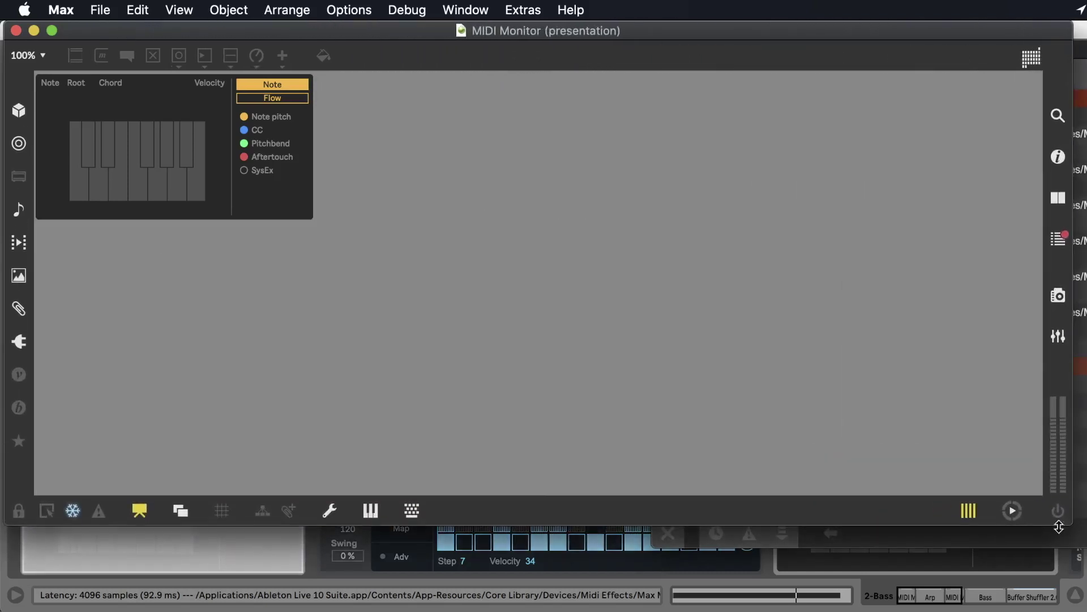
- Unfreeze the MIDI Monitor device and switch its patcher to patching mode
{"action": "left_click", "coordinate": [73, 512]}
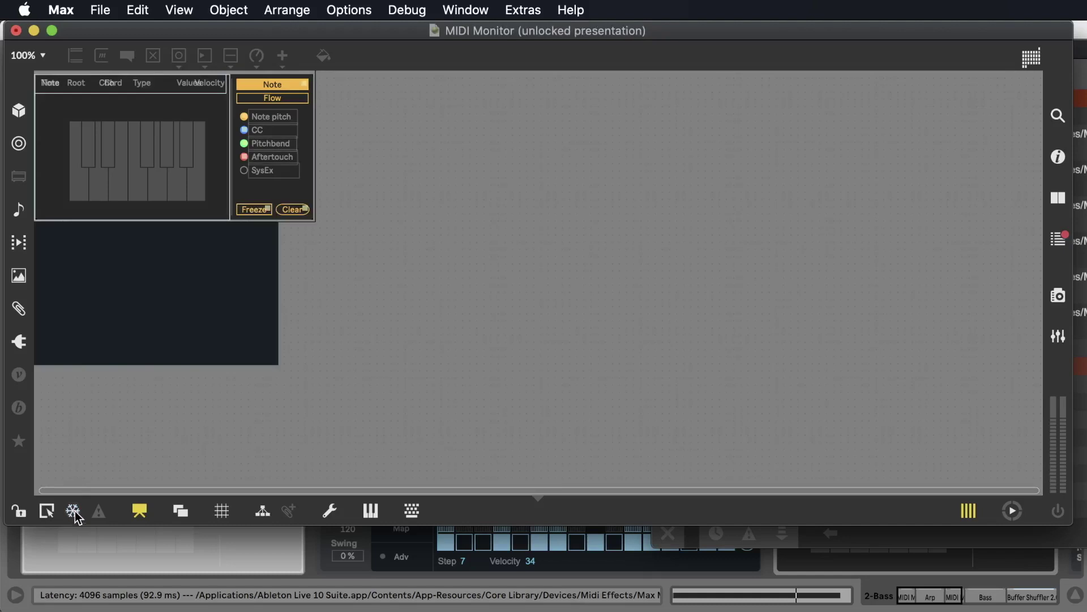
{"action": "left_click", "coordinate": [140, 511]}
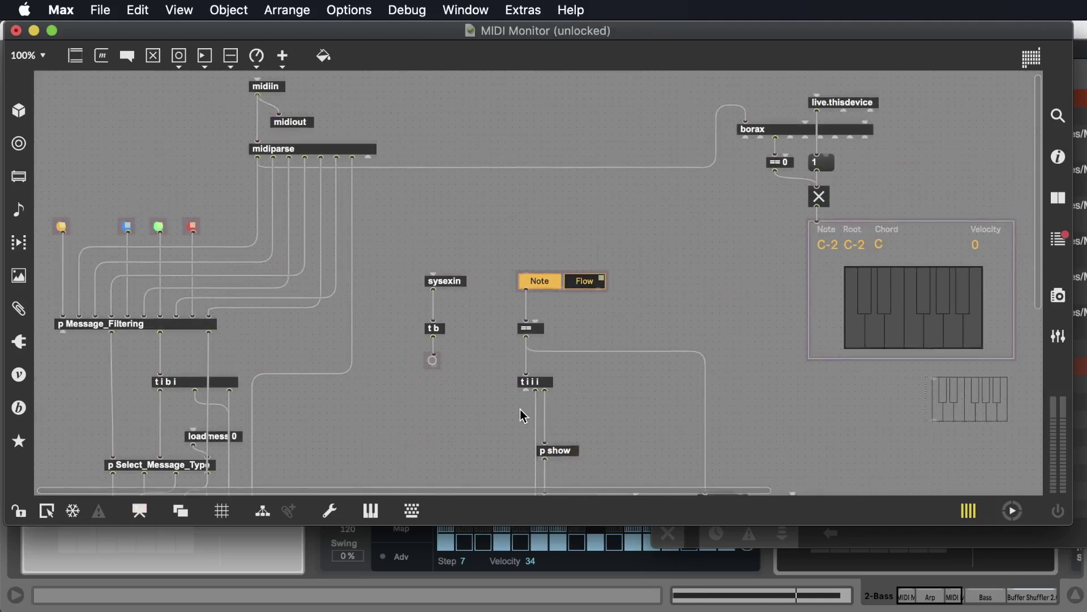